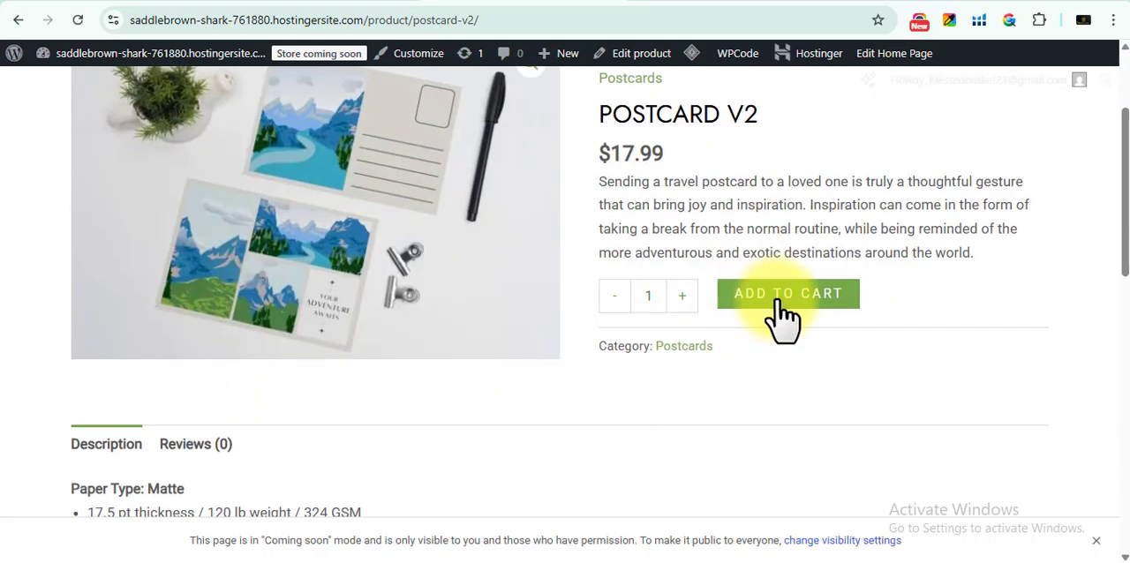
scroll(780, 320, "down", 3)
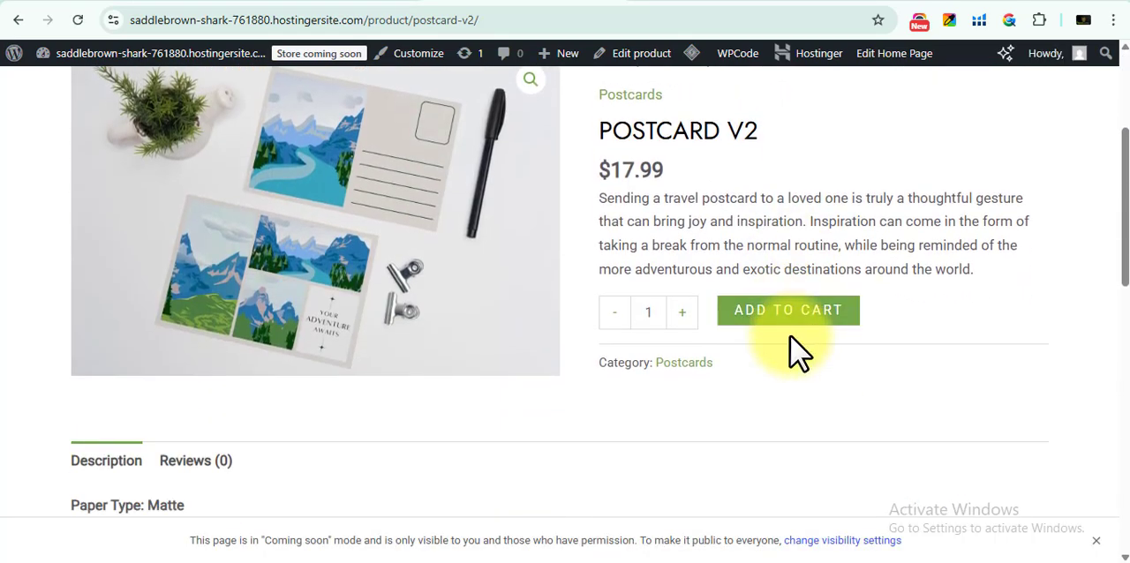
Add the Postcard V2 product to the cart and proceed from the cart to checkout
left_click(798, 322)
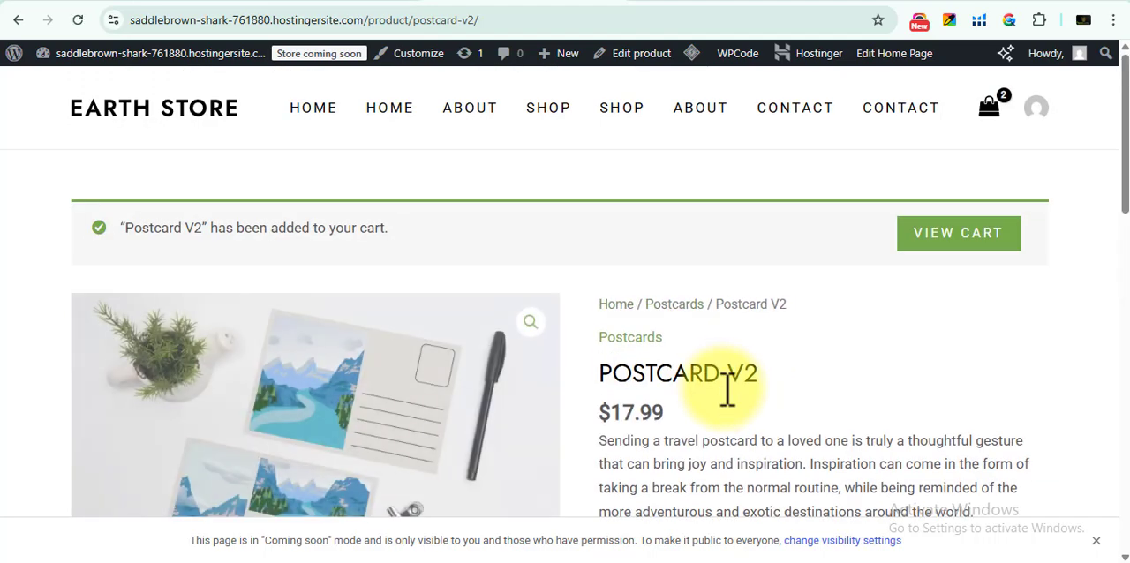
scroll(722, 388, "down", 2)
scroll(971, 177, "up", 1)
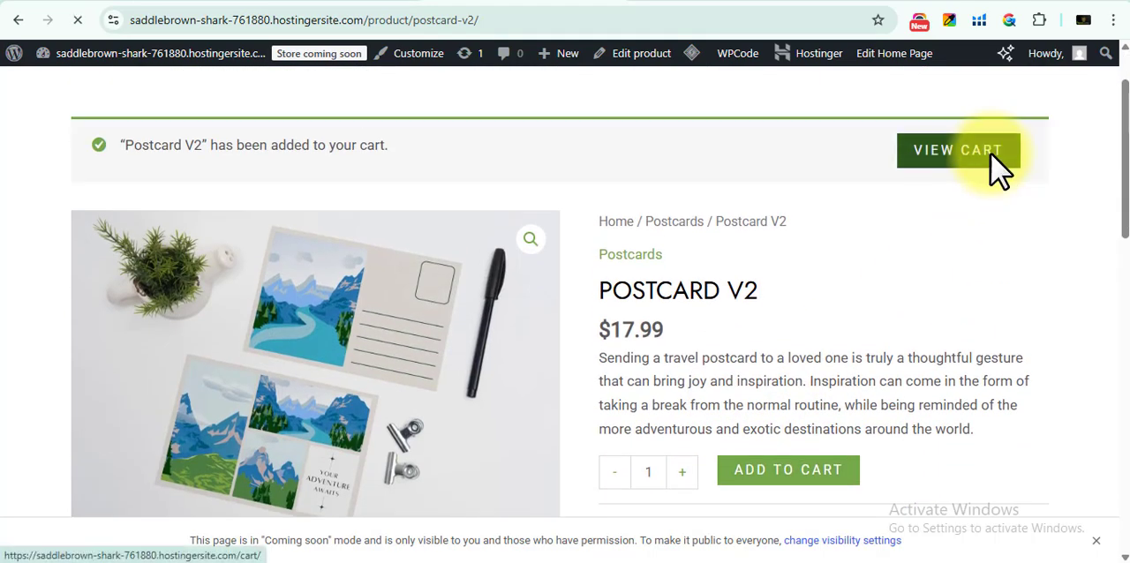
left_click(986, 159)
scroll(843, 282, "down", 3)
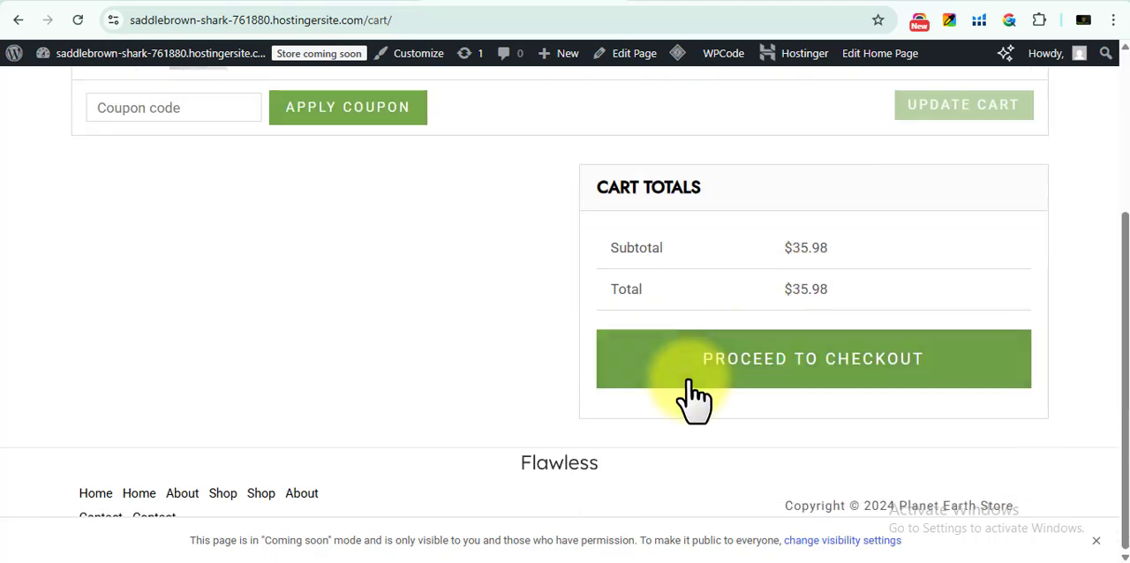
left_click(680, 398)
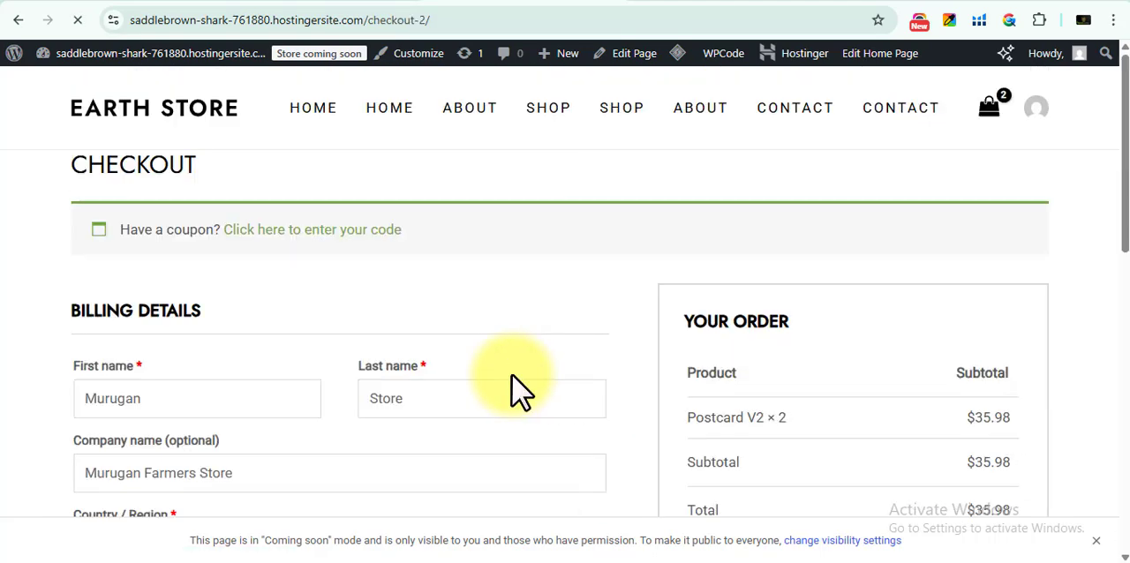
Look through the billing form and order summary on the checkout page, and return to the shop's product listing
scroll(515, 374, "down", 3)
scroll(488, 430, "up", 2)
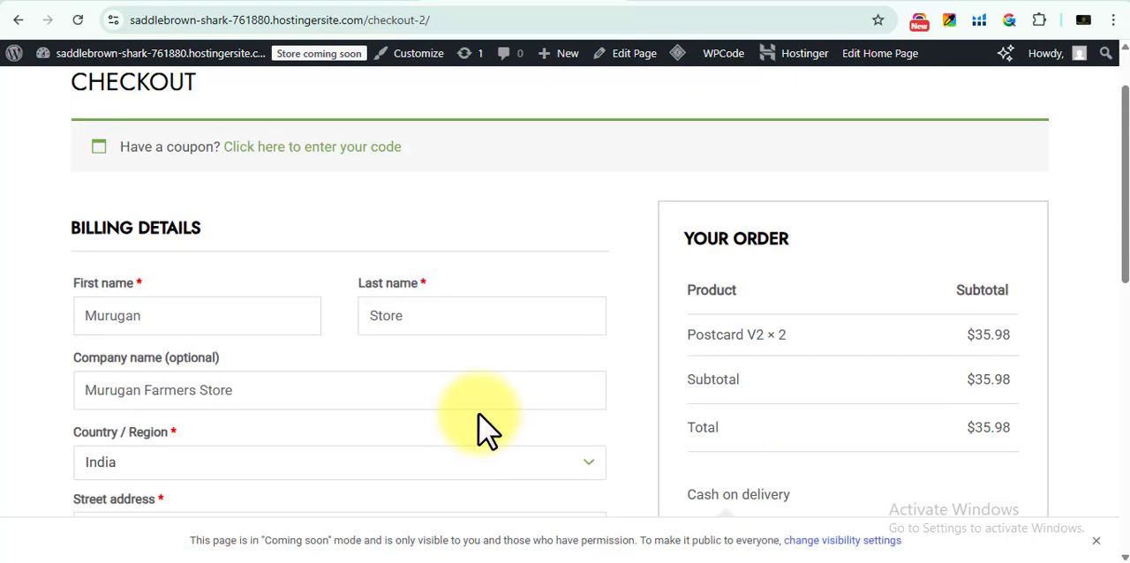
scroll(488, 430, "down", 5)
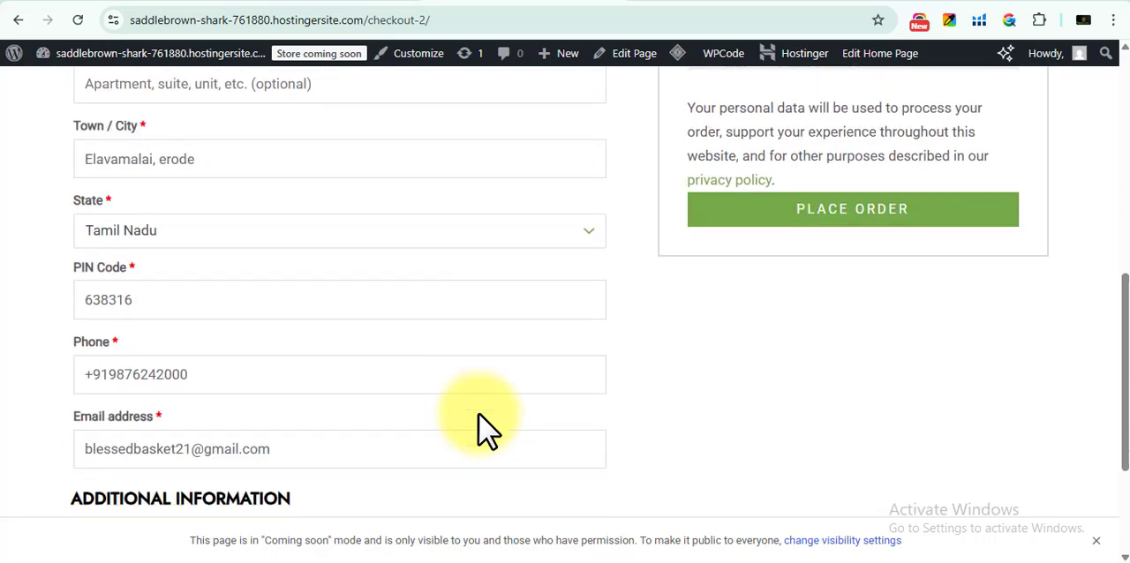
scroll(488, 430, "down", 3)
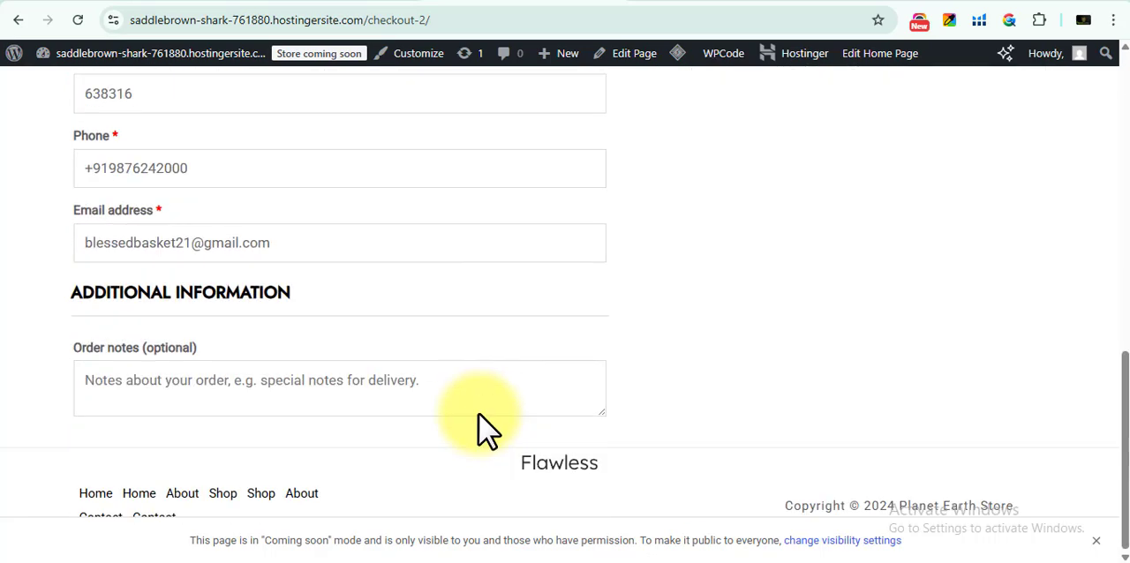
scroll(488, 430, "up", 10)
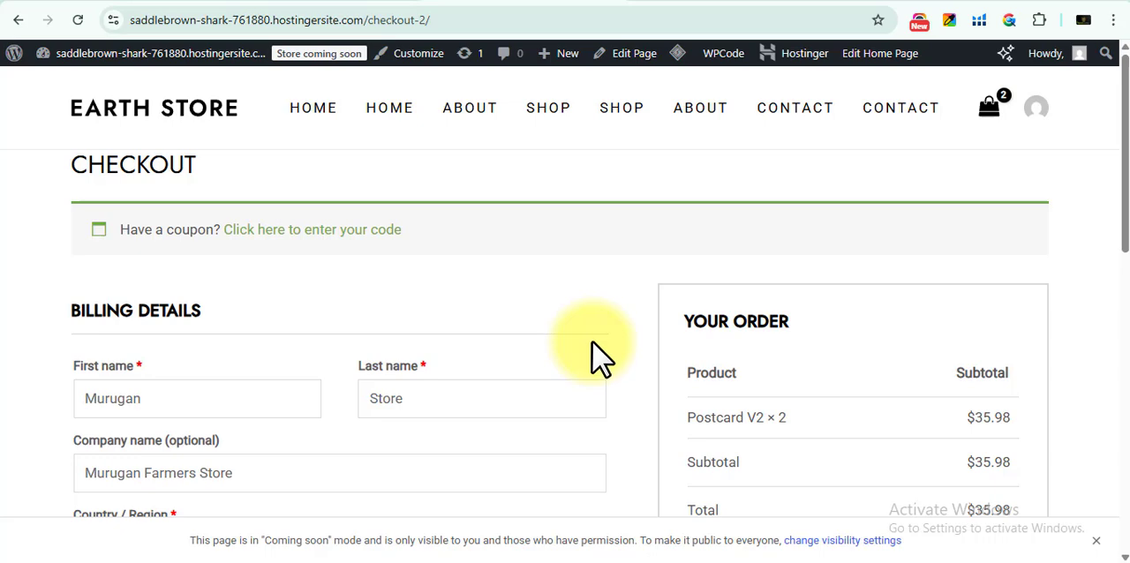
left_click(617, 117)
scroll(631, 221, "down", 3)
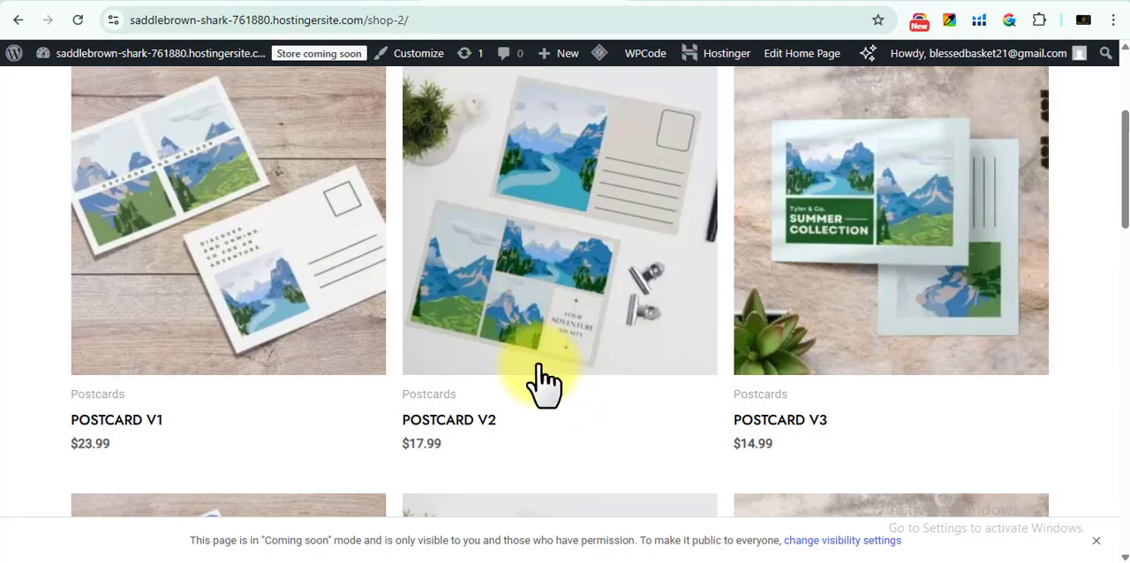
Go to the WordPress admin's plugin installer and search the plugin directory for "code snippet"
left_click(340, 2)
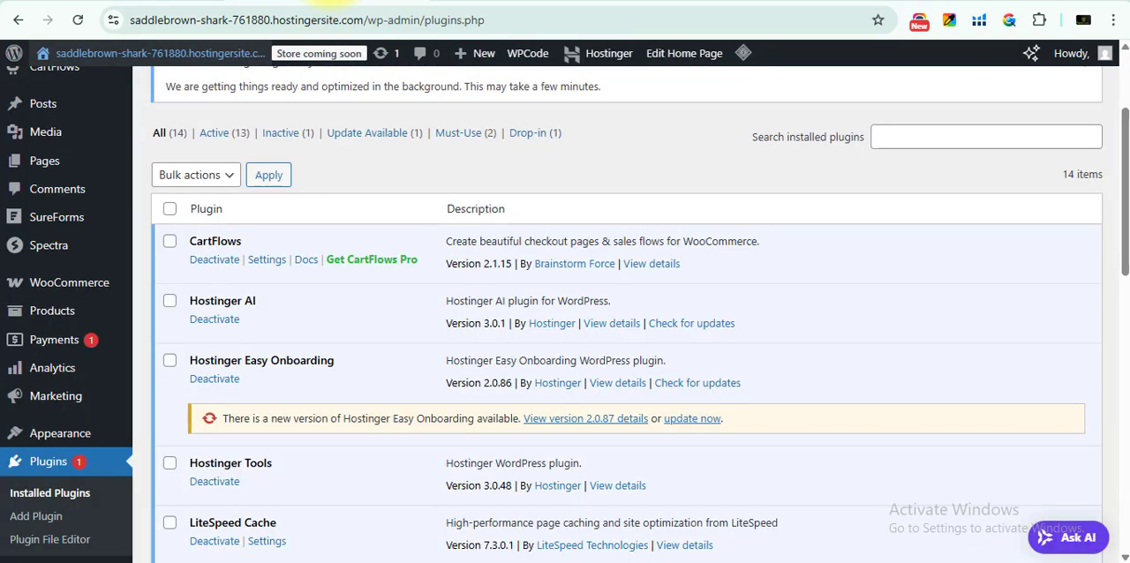
scroll(335, 1, "up", 2)
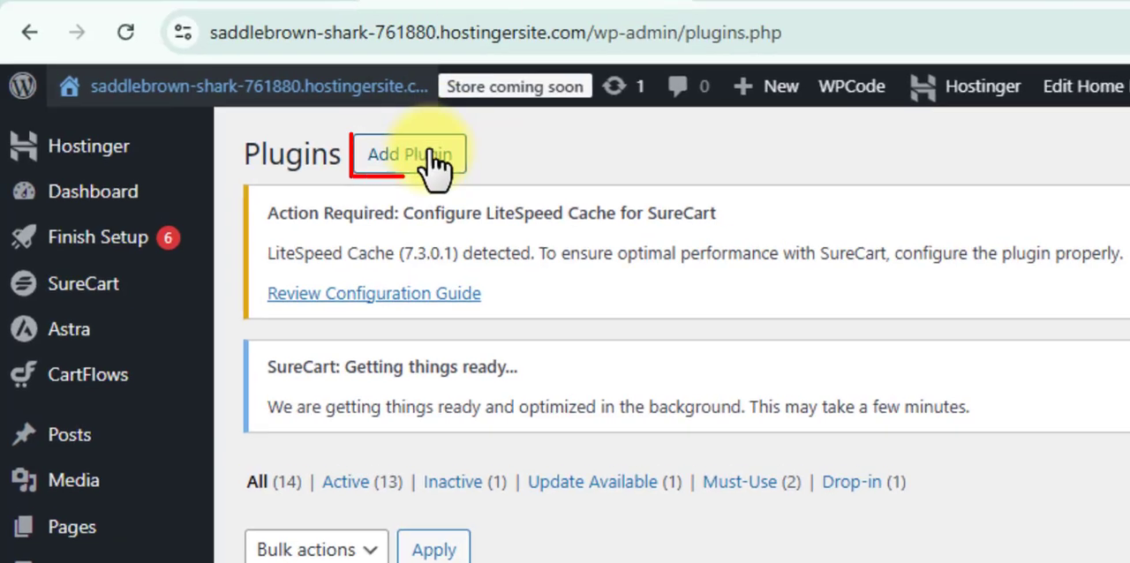
left_click(268, 97)
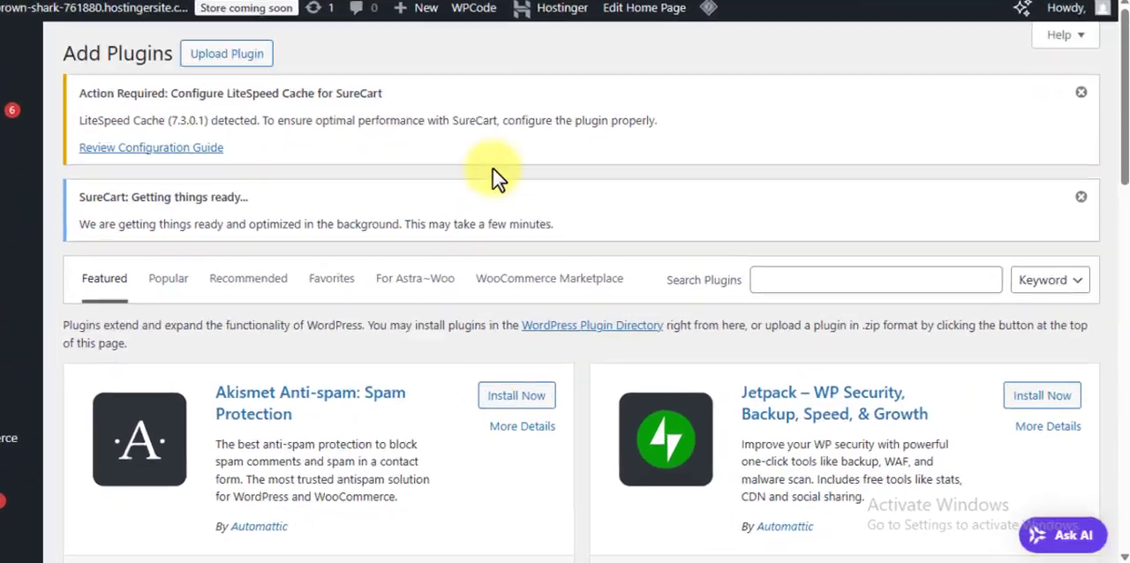
left_click(812, 282)
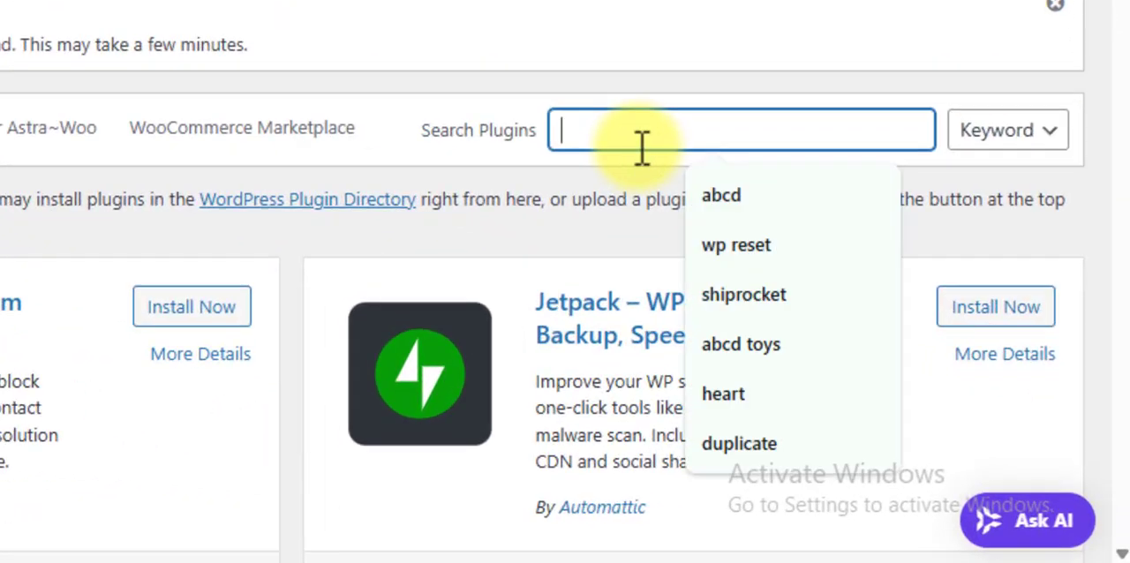
type("code snippet")
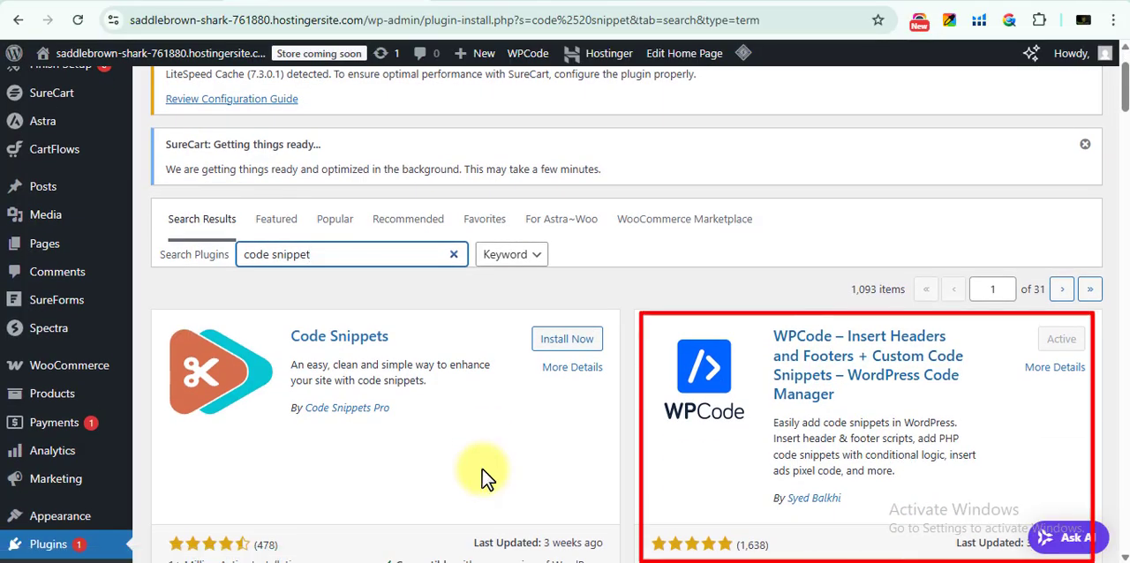
scroll(17, 300, "down", 5)
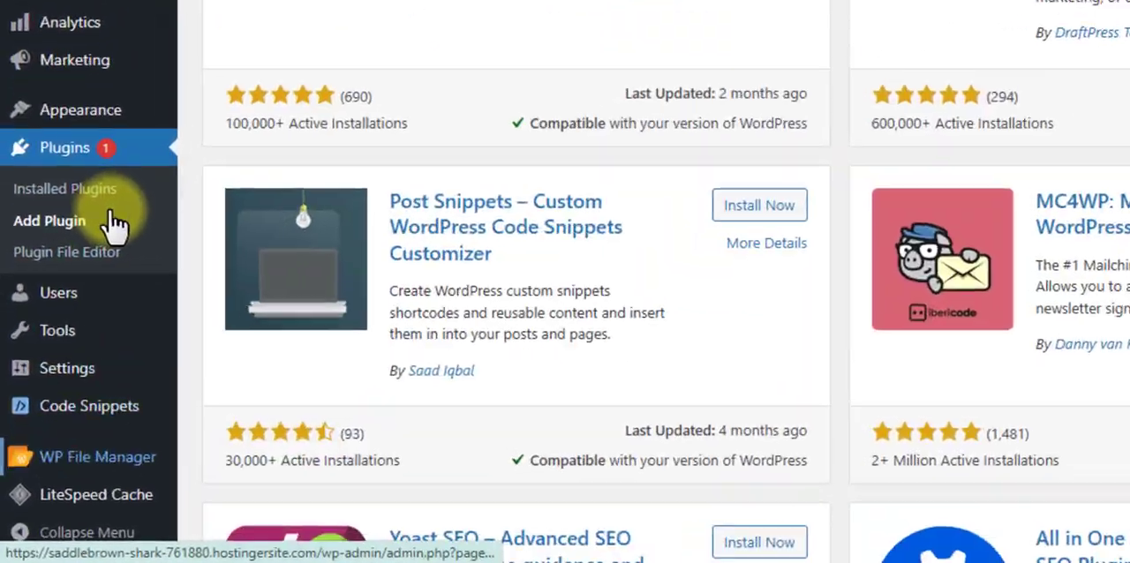
Start a new custom snippet in WPCode with PHP Snippet as the code type
mouse_move(67, 445)
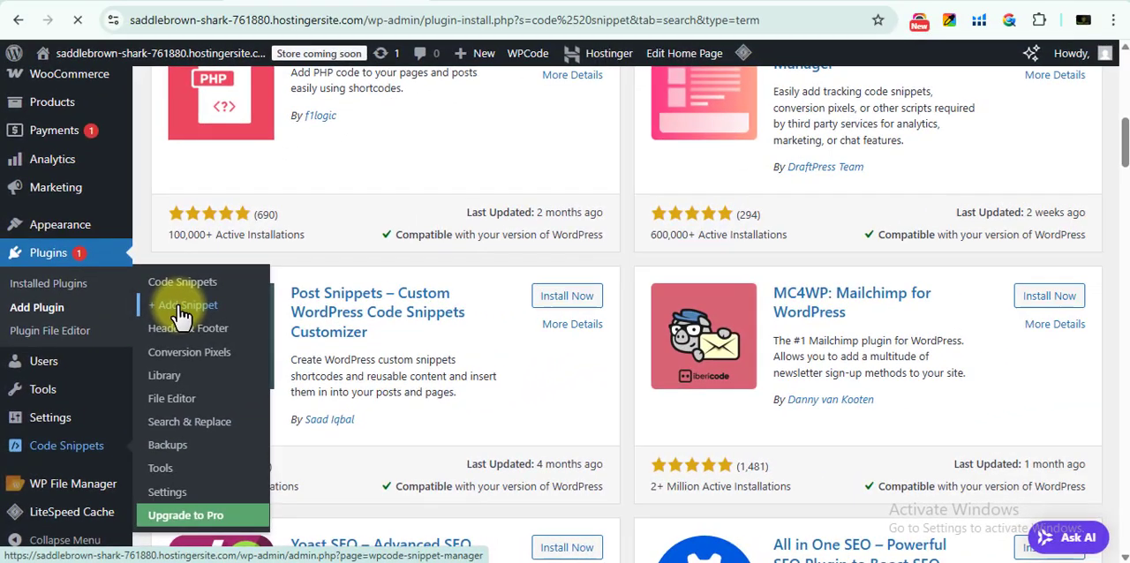
left_click(216, 258)
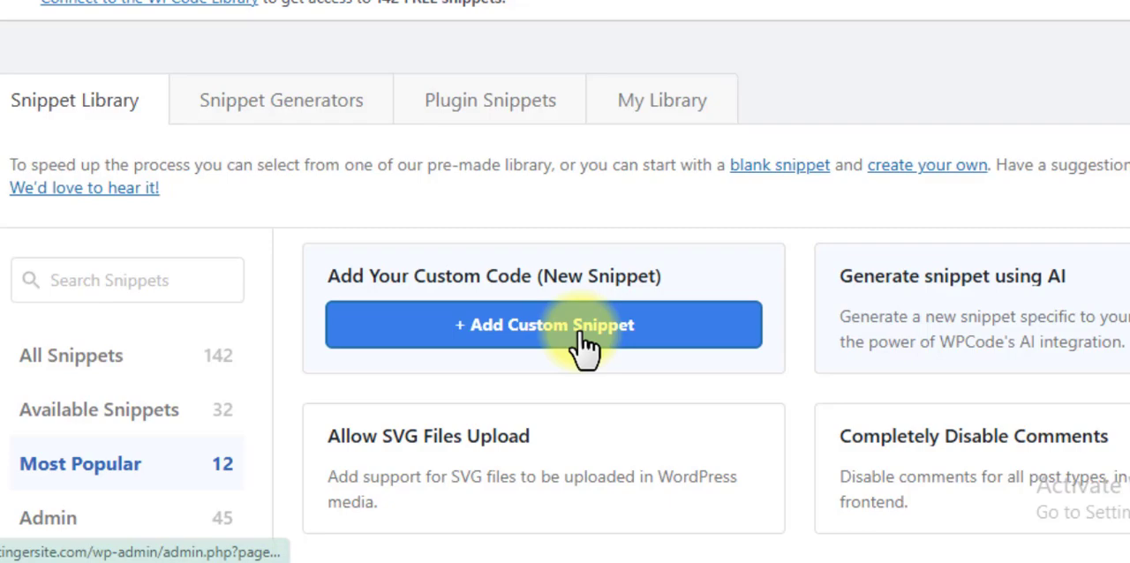
left_click(585, 320)
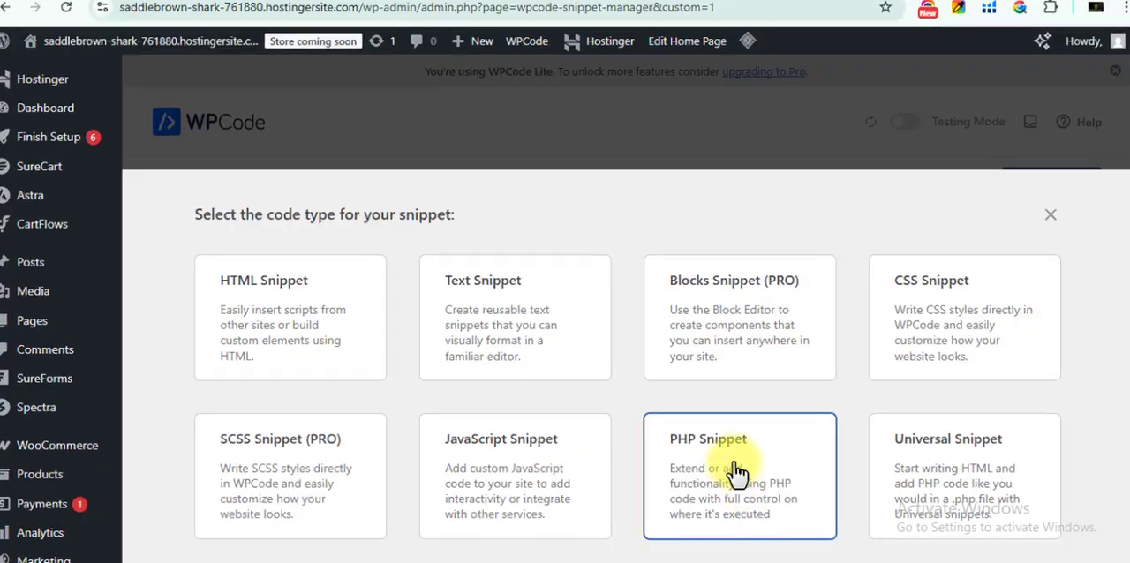
left_click(734, 472)
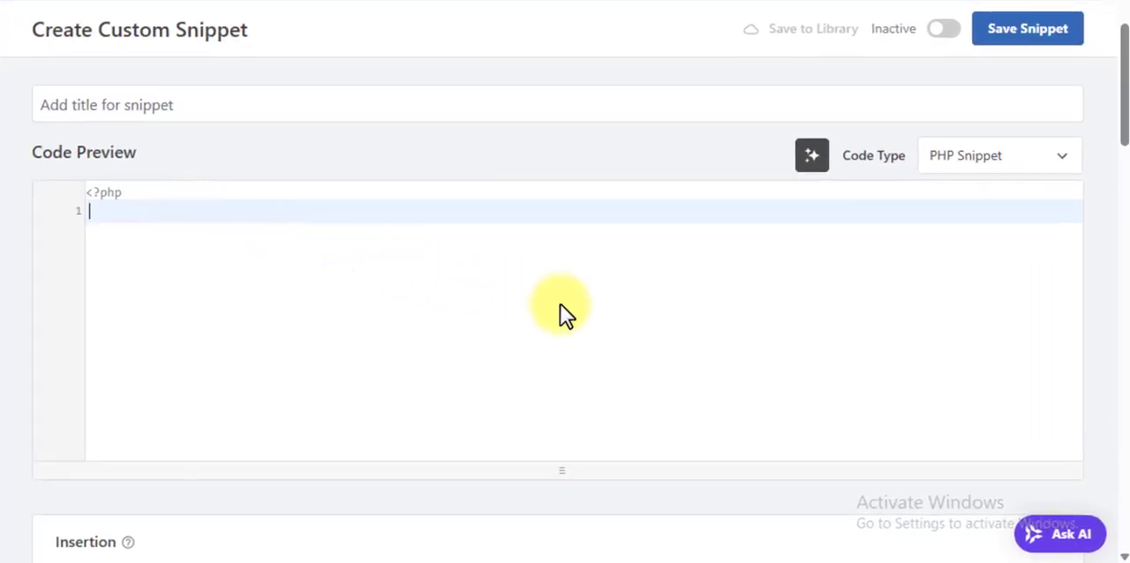
Paste the WooCommerce thank-you page redirect code into the snippet and examine the line defining $custom_thankyou_page
key("ctrl+v")
scroll(264, 291, "up", 3)
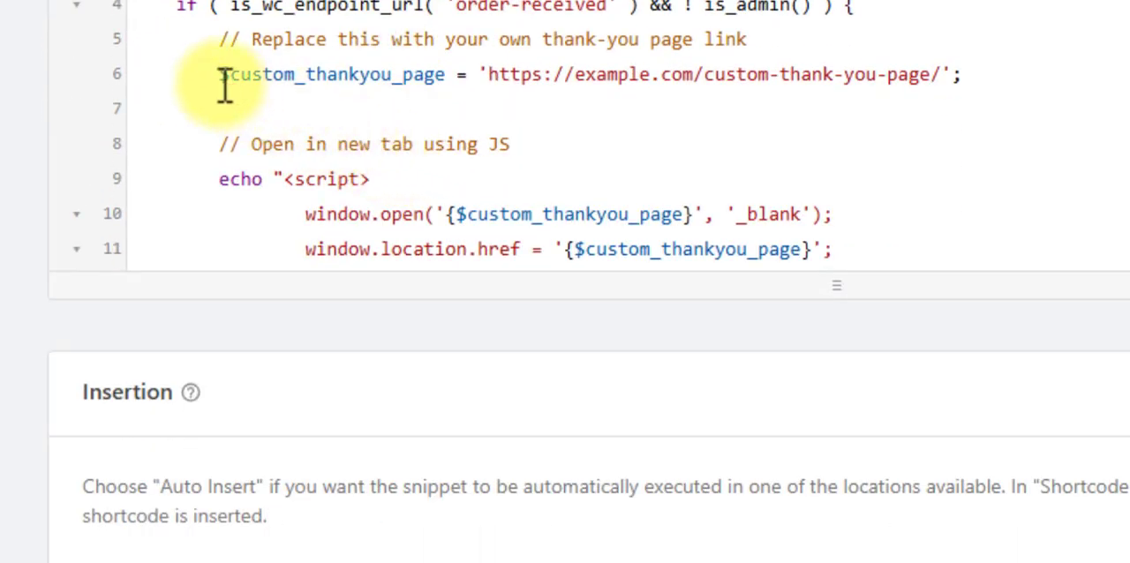
mouse_move(221, 77)
left_mouse_down()
mouse_move(255, 99)
mouse_move(462, 73)
mouse_move(683, 83)
mouse_move(973, 56)
left_mouse_up()
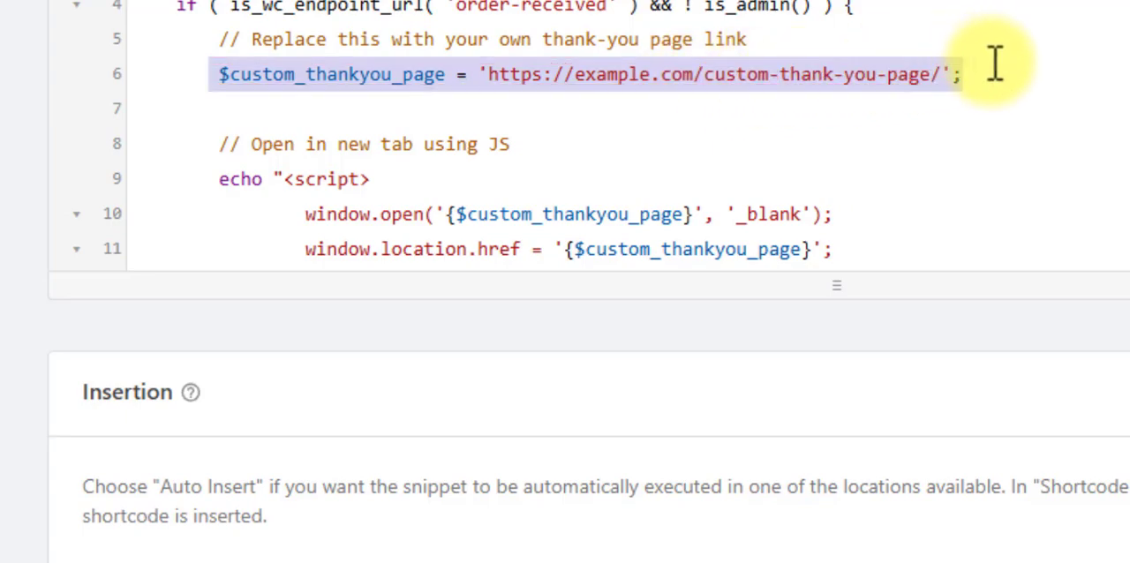
left_click(995, 77)
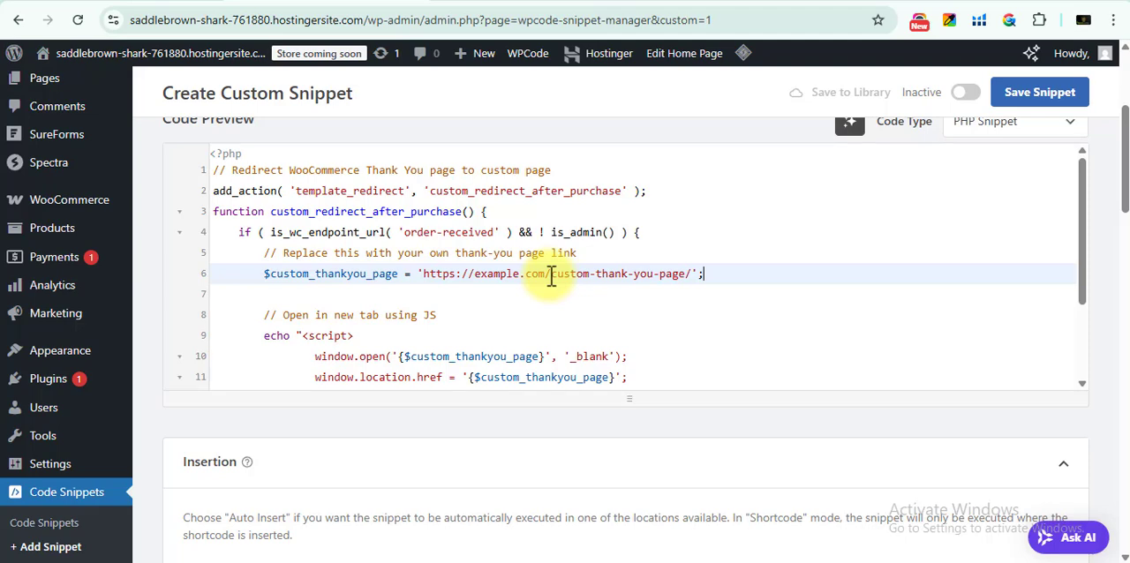
Open the site's WordPress dashboard separately and look through the list of all its pages
left_click(503, 2)
left_click(12, 58)
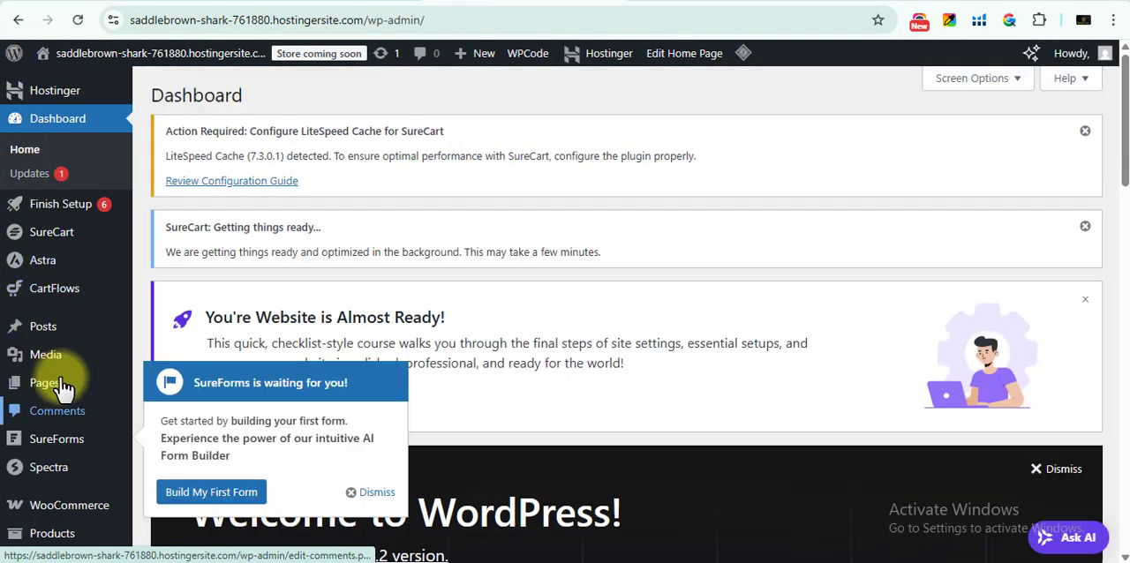
left_click(60, 376)
scroll(468, 428, "down", 3)
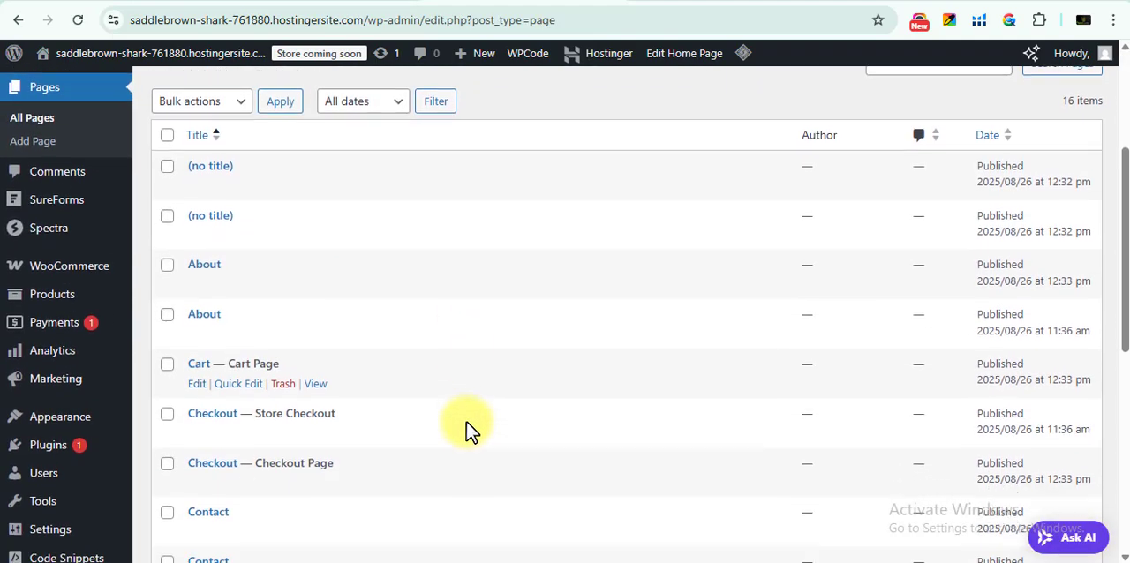
scroll(468, 428, "up", 3)
left_click(390, 2)
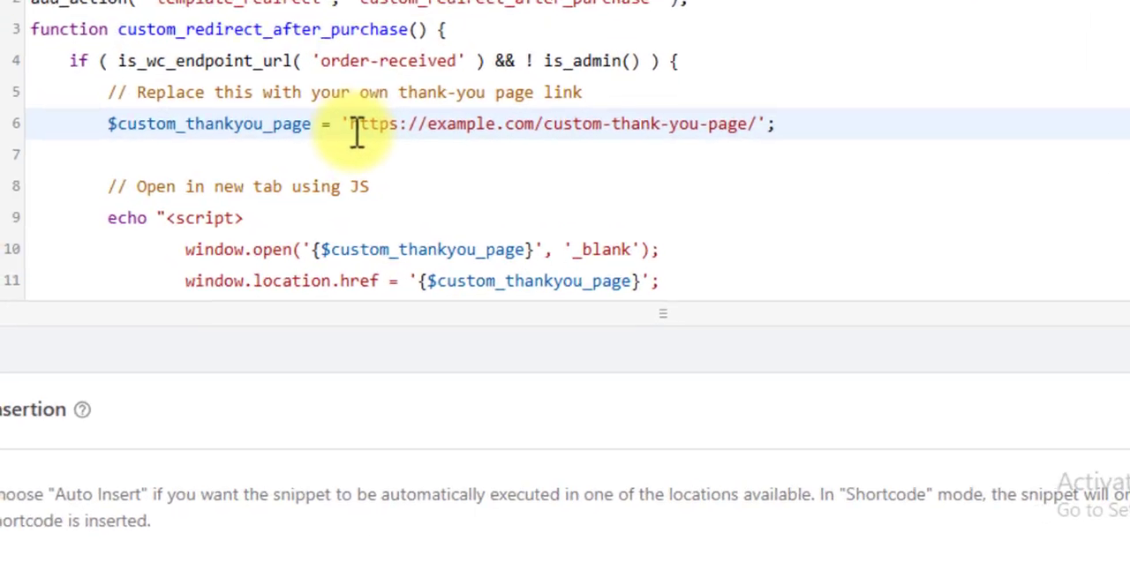
left_click_drag(424, 275, 676, 276)
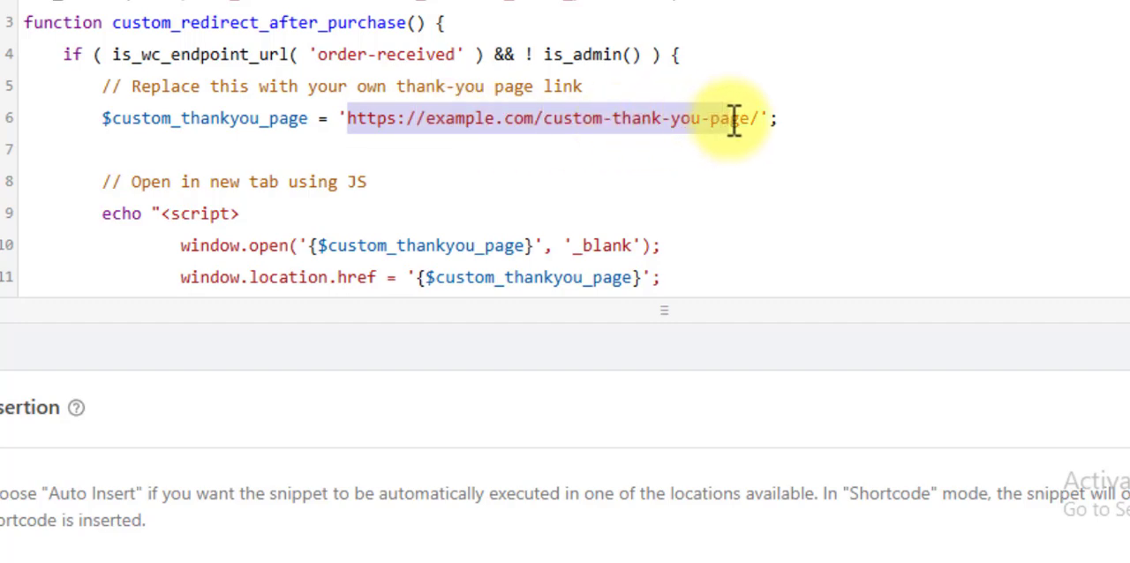
left_click_drag(733, 121, 765, 118)
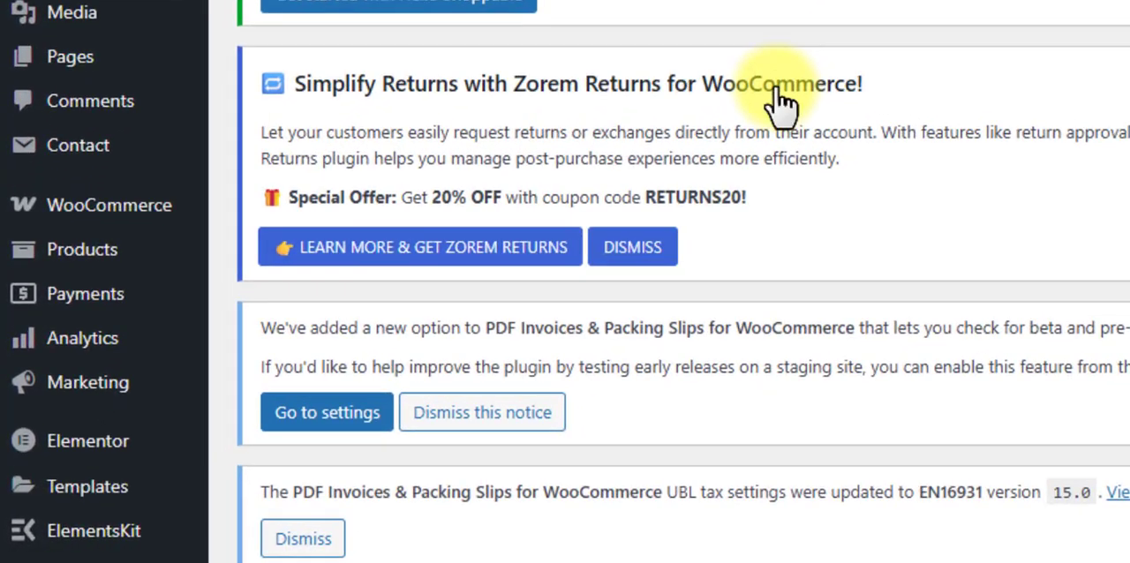
Add a new page titled "thank you" on the B Crowned site and publish it immediately
mouse_move(66, 90)
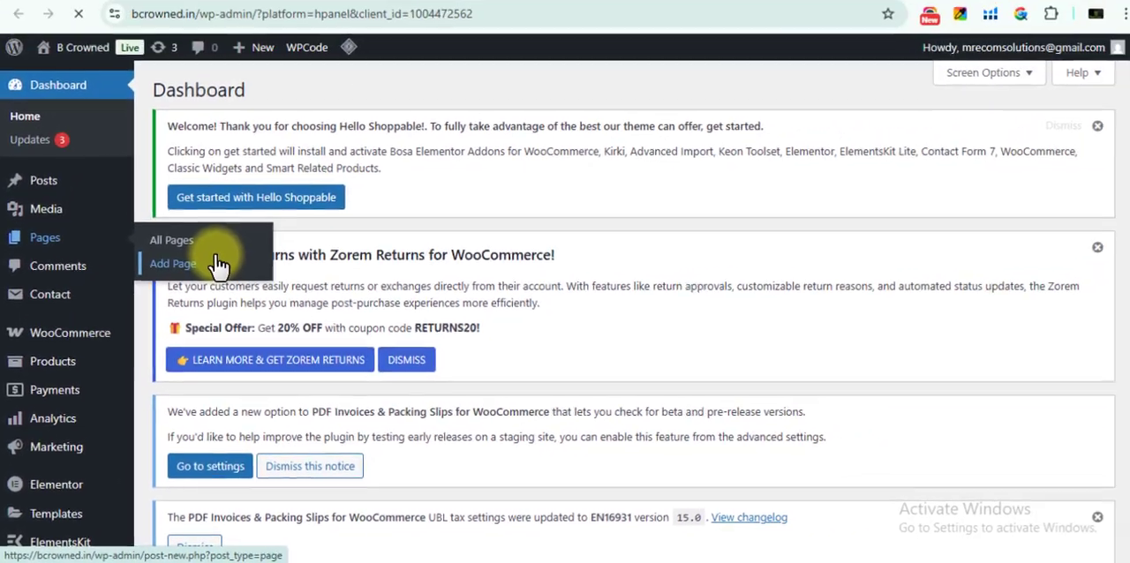
left_click(300, 151)
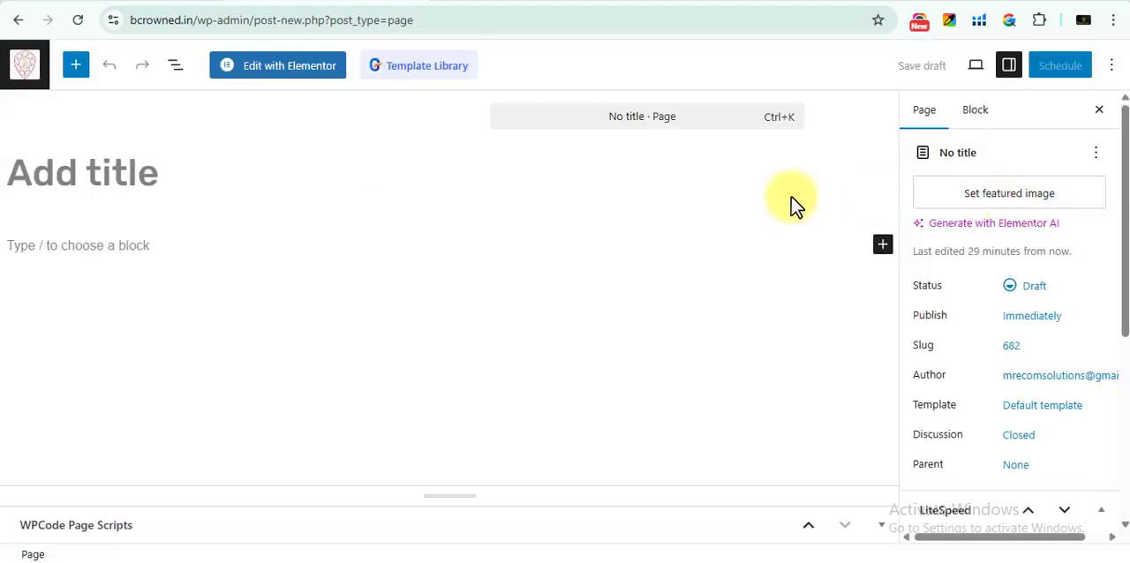
left_click(88, 176)
type("thank you")
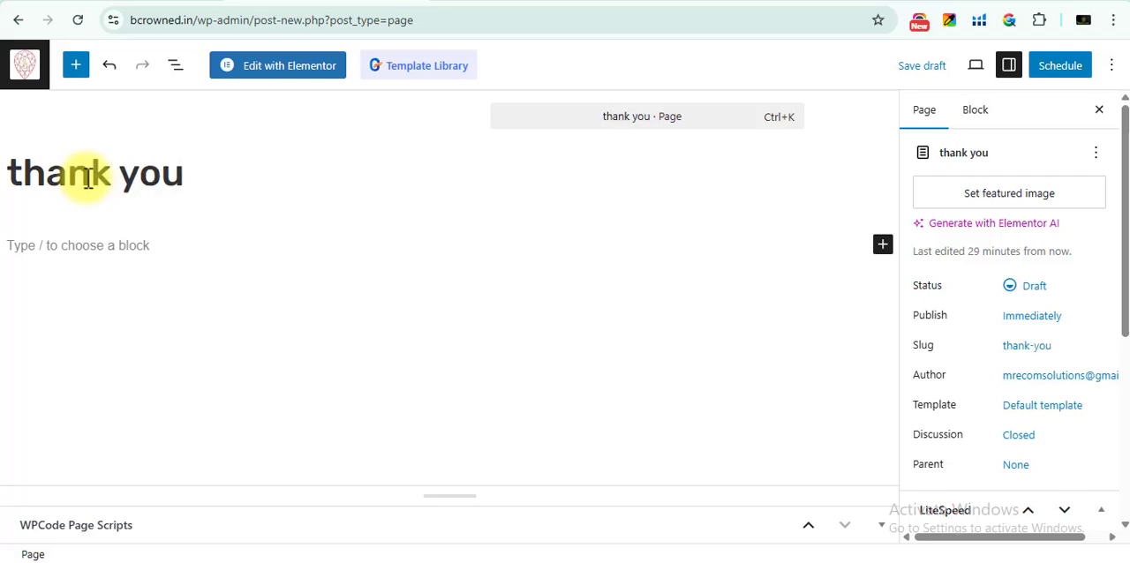
left_click(1059, 67)
left_click(1052, 80)
Open the thank you page in Elementor and add a Container to the empty canvas area
left_click(301, 71)
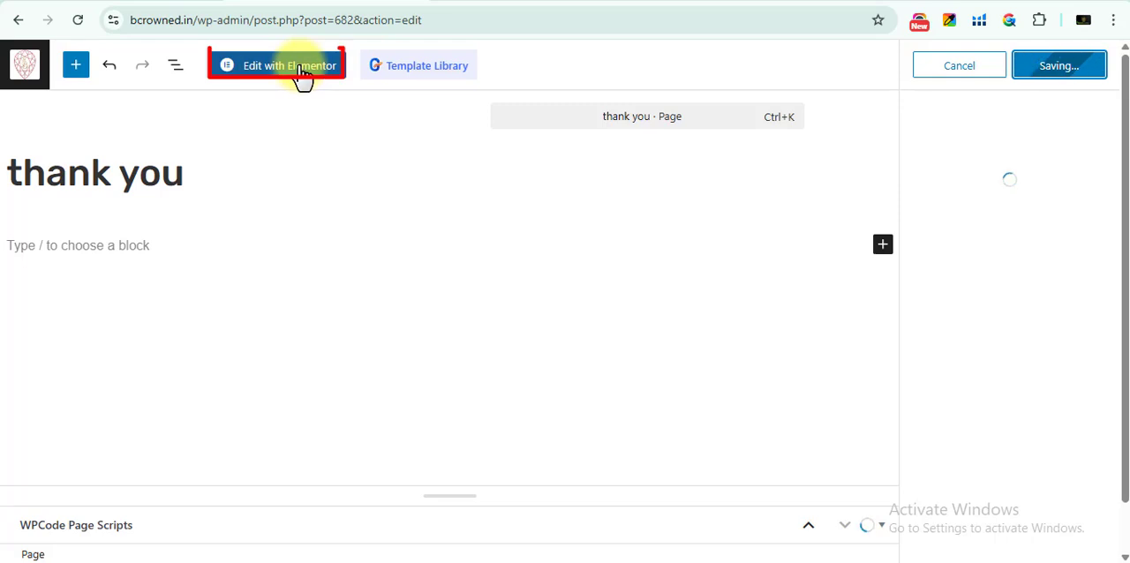
scroll(591, 339, "down", 5)
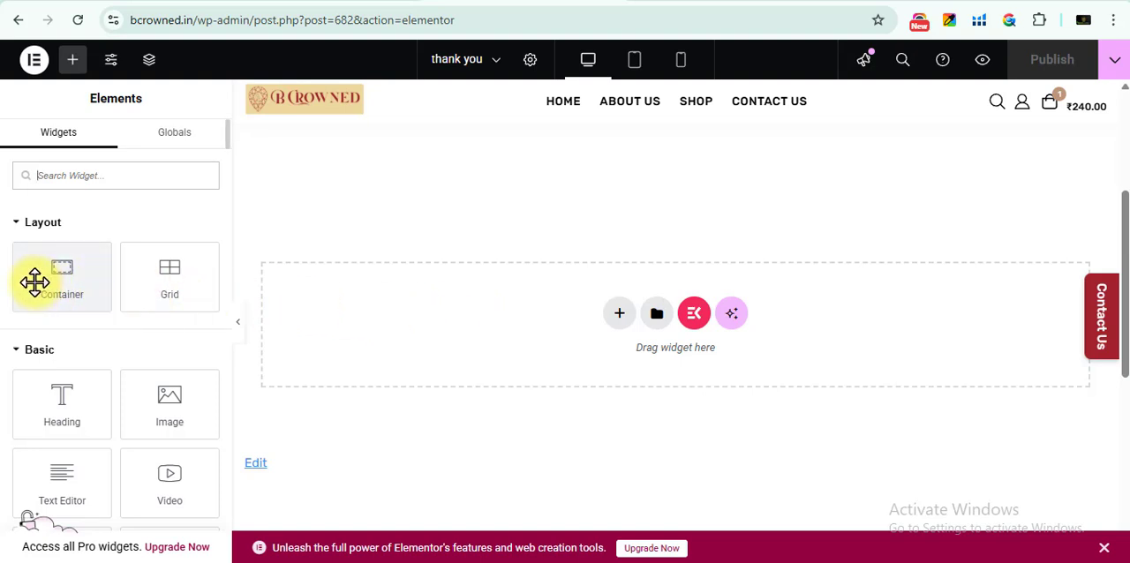
left_click_drag(36, 282, 522, 321)
Add an Icon Box with the solid check-circle icon to the container and title it "Your payment successfully completed"
left_click(73, 60)
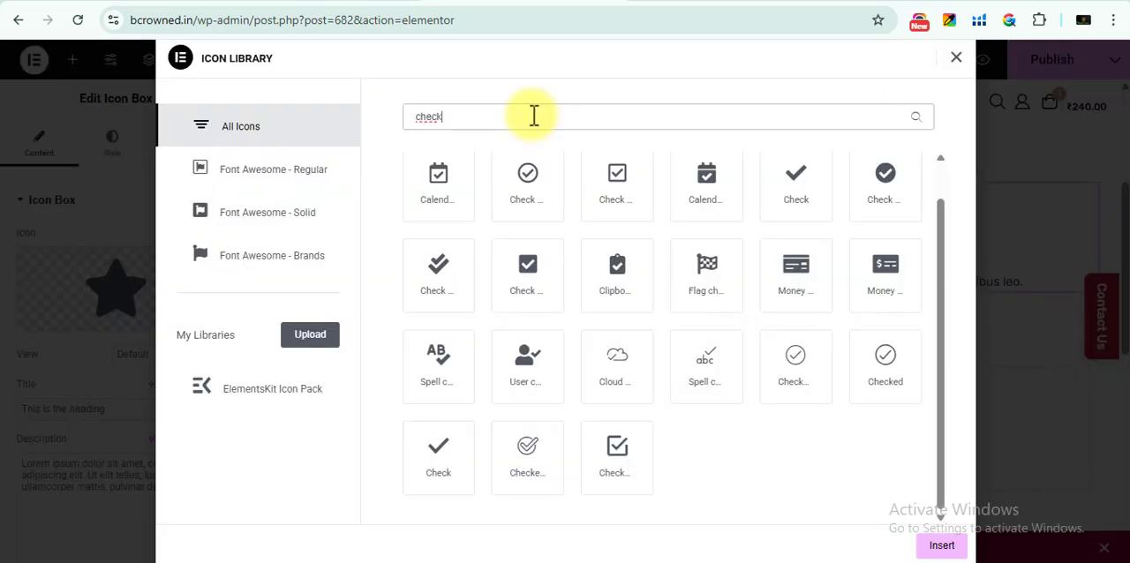
left_click(883, 176)
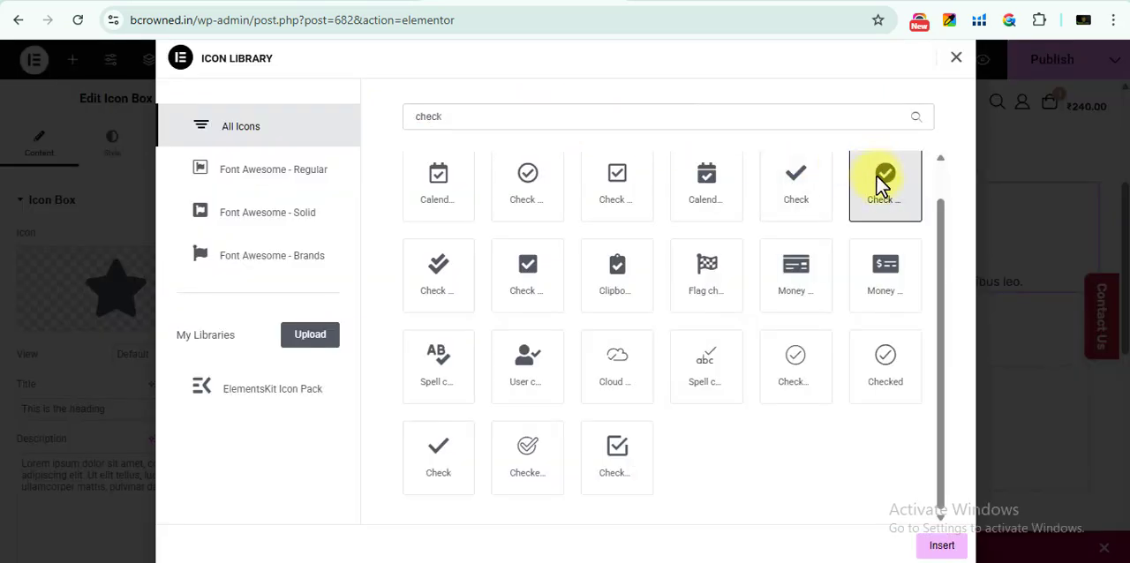
left_click(941, 545)
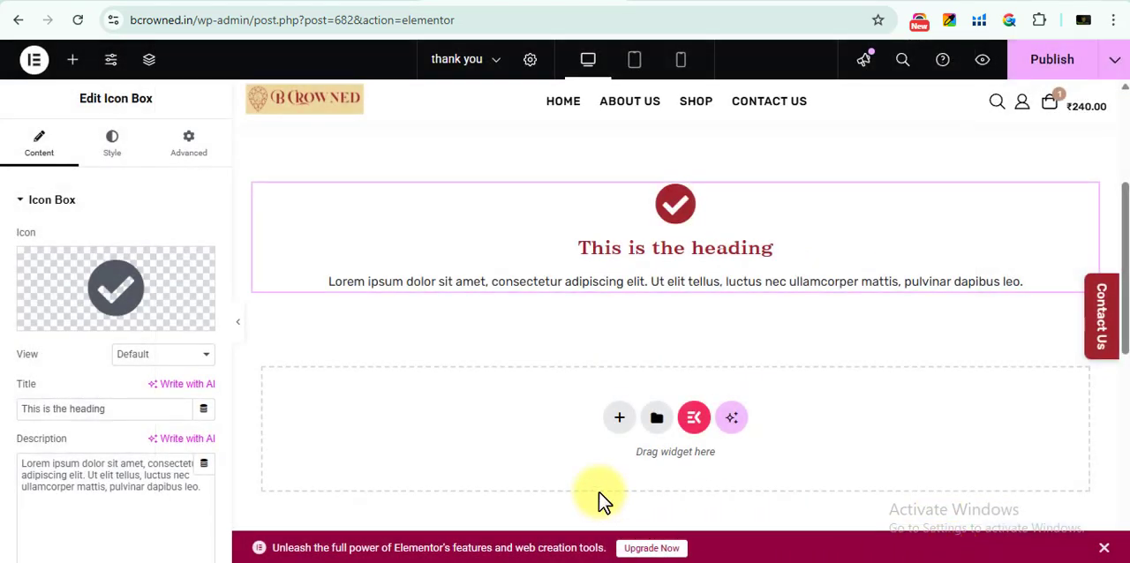
left_click_drag(118, 409, 12, 424)
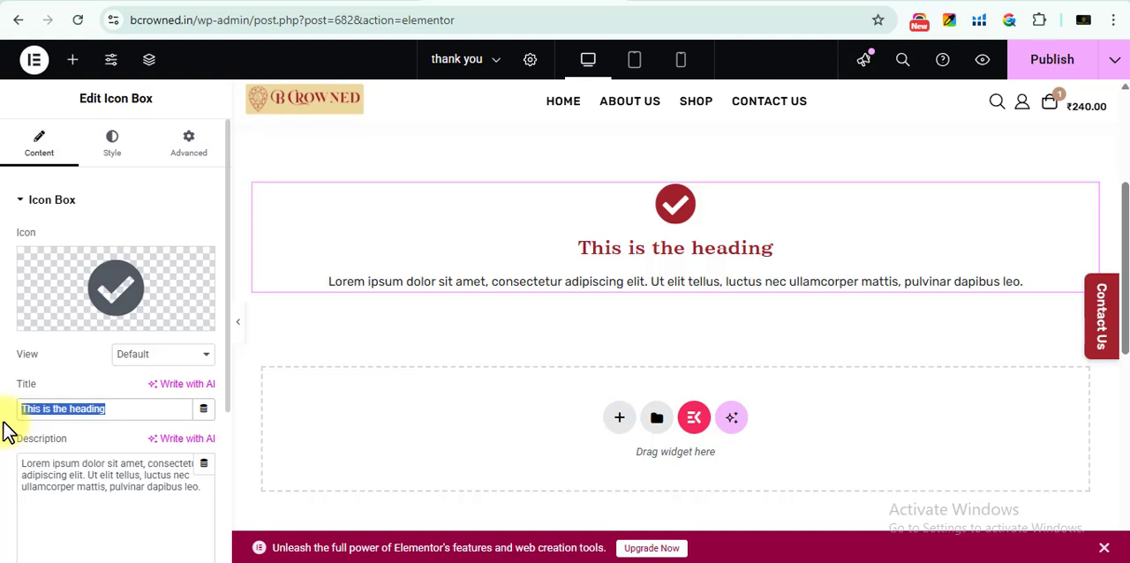
type("Your payment successfully completed")
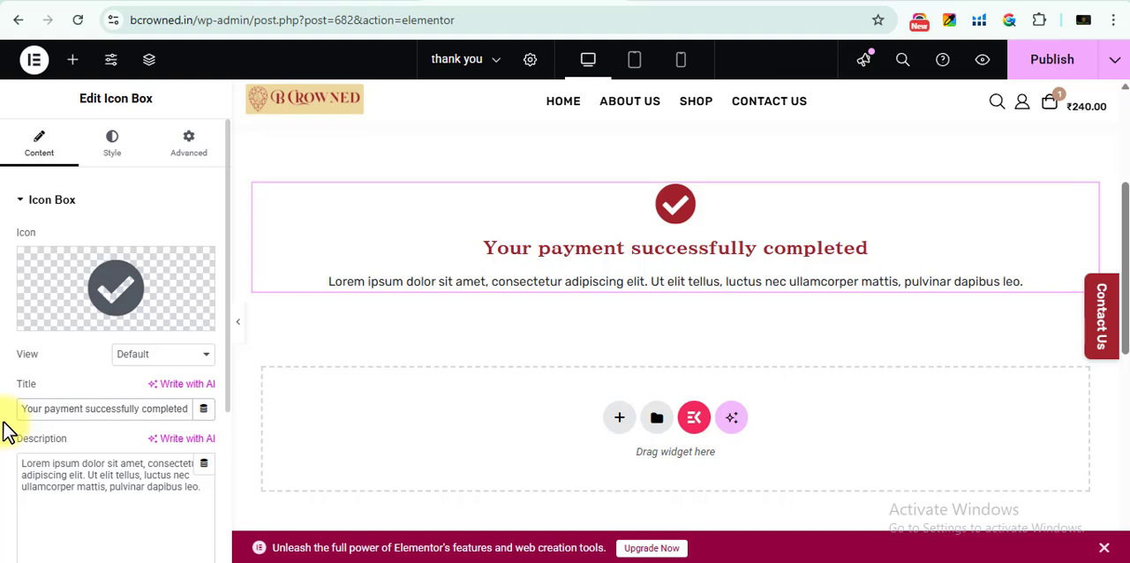
Add a centered Heading reading "related products" below the payment confirmation Icon Box
left_click(74, 55)
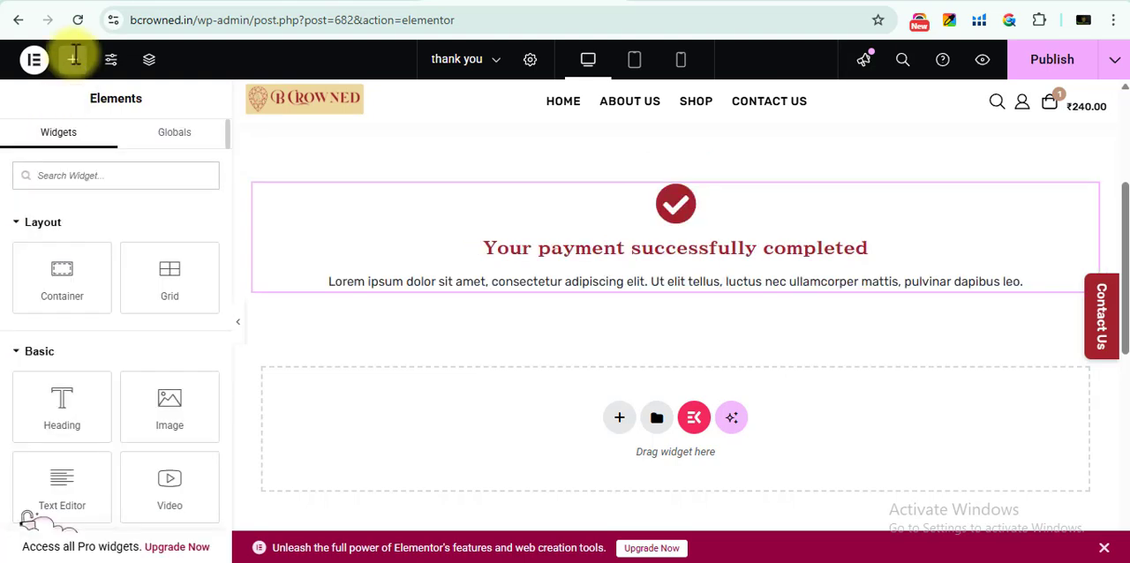
left_click_drag(49, 415, 635, 461)
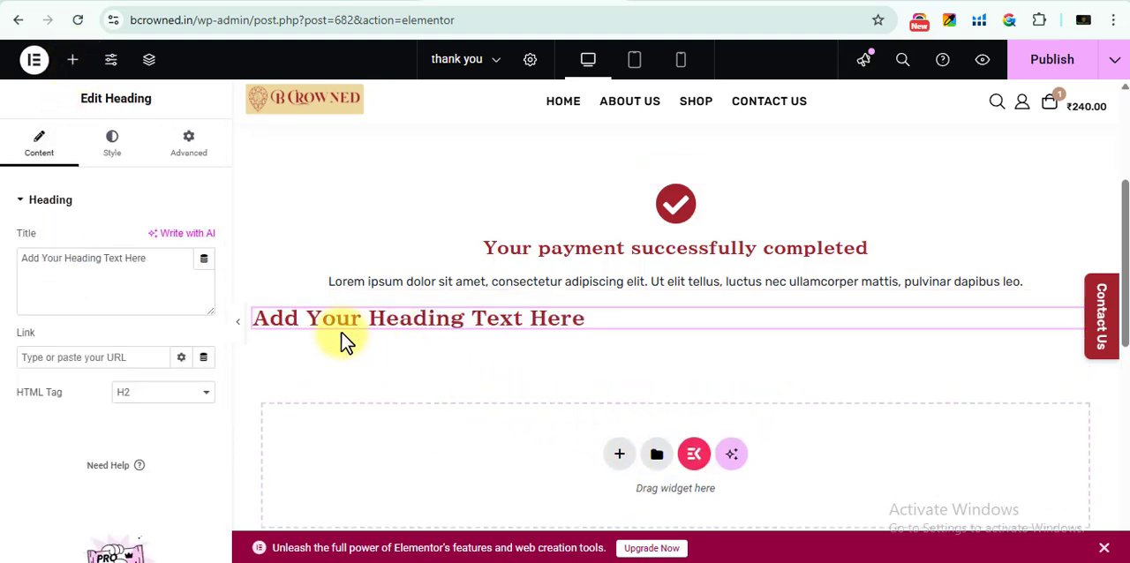
left_click_drag(154, 260, 16, 259)
type("r")
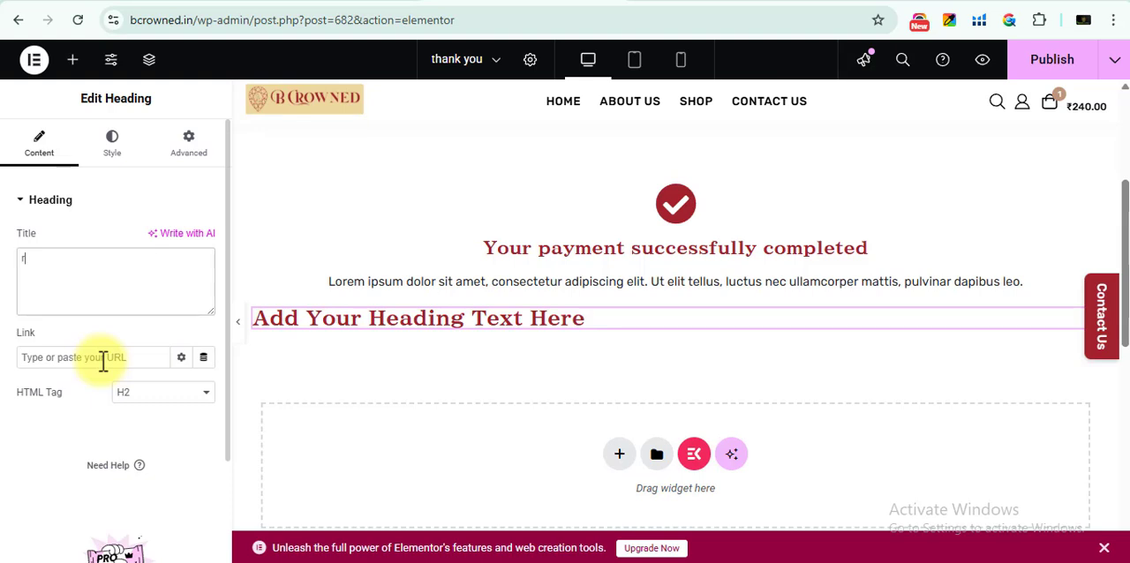
type("elated products")
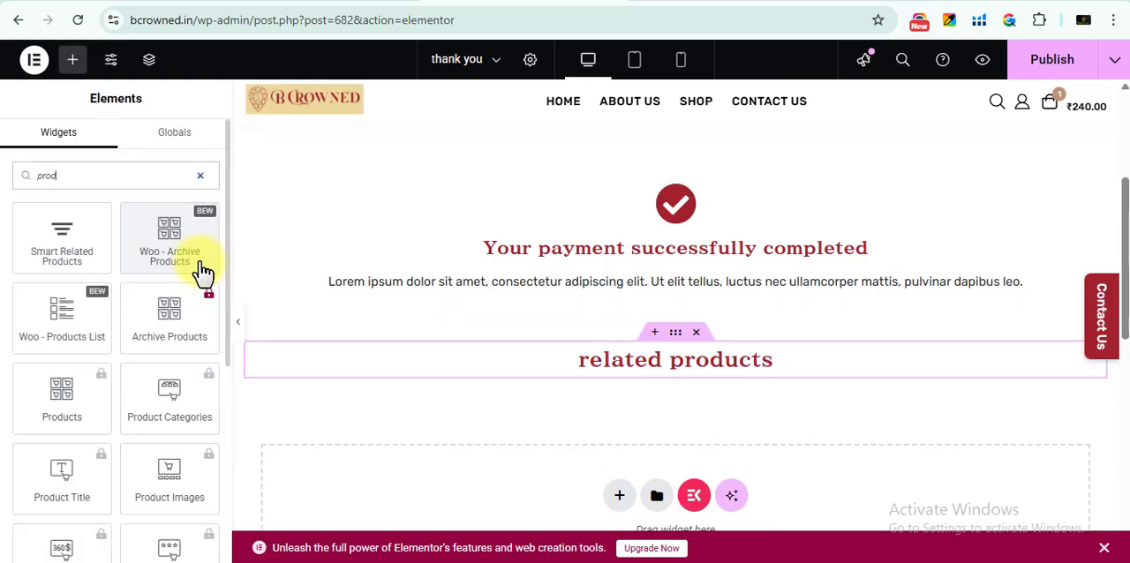
Place a Woo - Archive Products widget under the related products heading and set its query source to Custom Query
left_click_drag(167, 231, 621, 386)
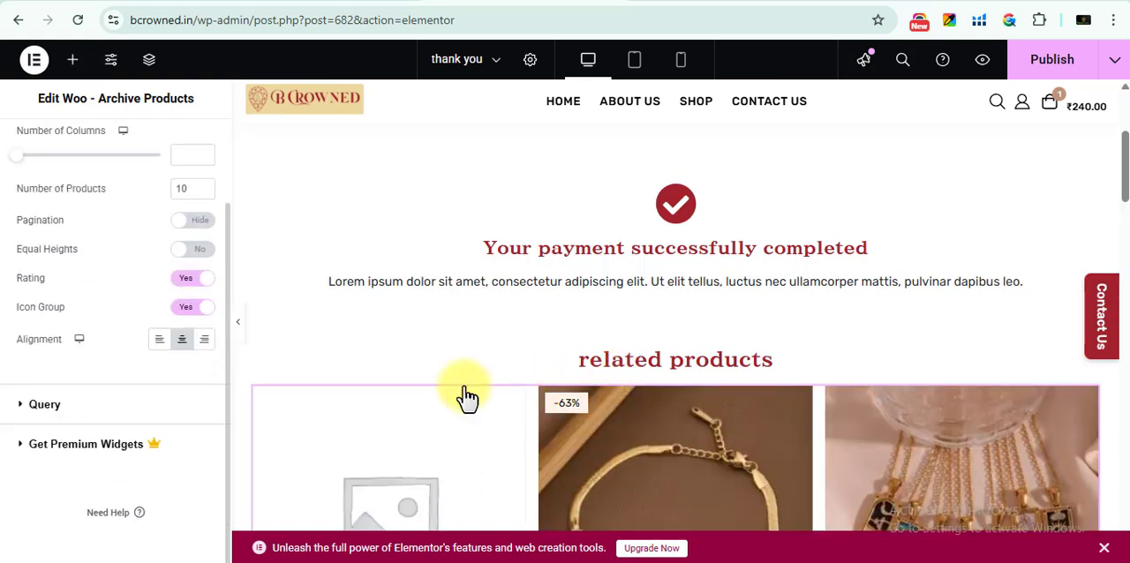
left_click(46, 404)
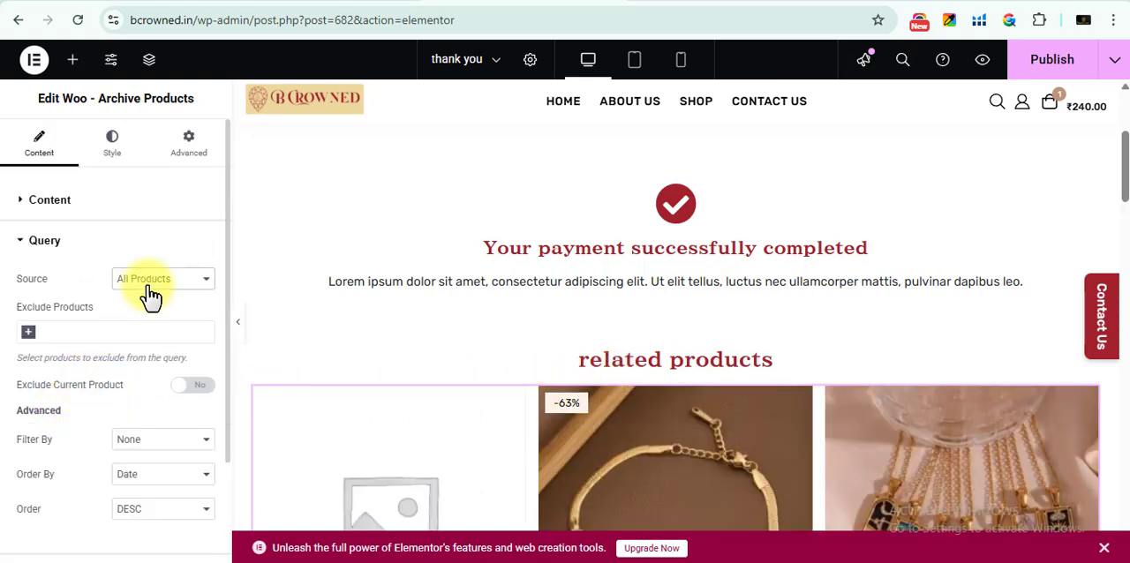
left_click(150, 285)
left_click(149, 289)
left_click(148, 290)
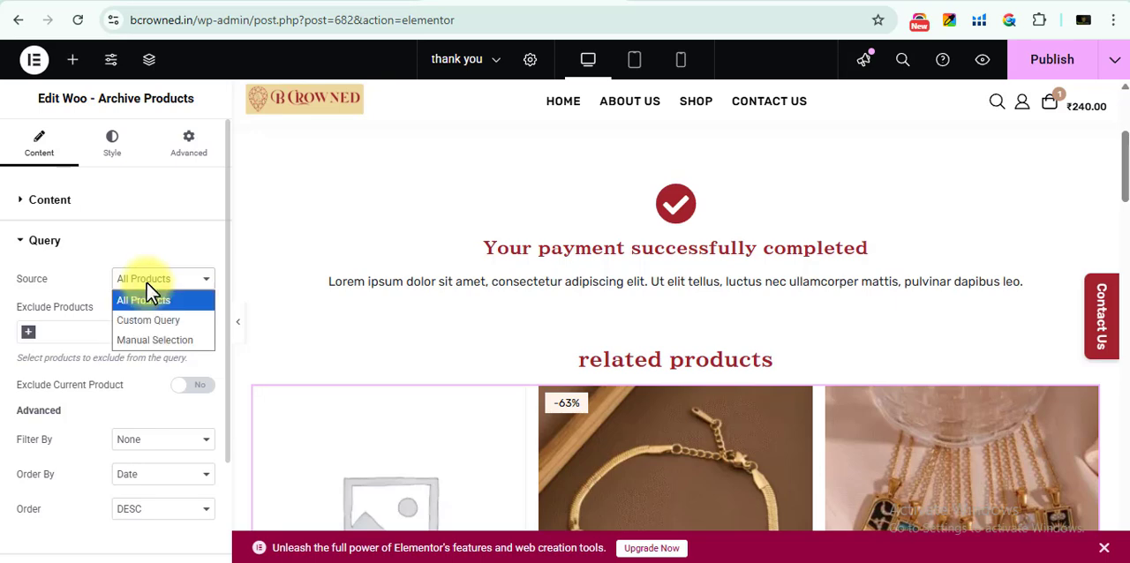
left_click(166, 325)
Limit the product query to the Earrings, Necklaces, Nose Pins and Anklets categories, keeping the Match Categories rule
scroll(164, 324, "down", 1)
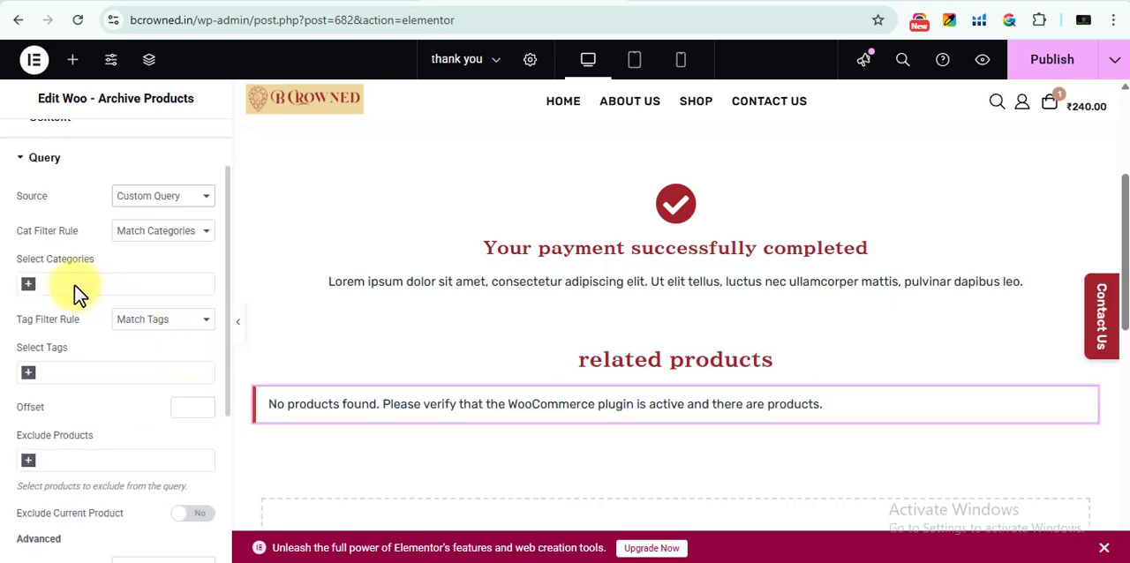
left_click(75, 285)
left_click(67, 325)
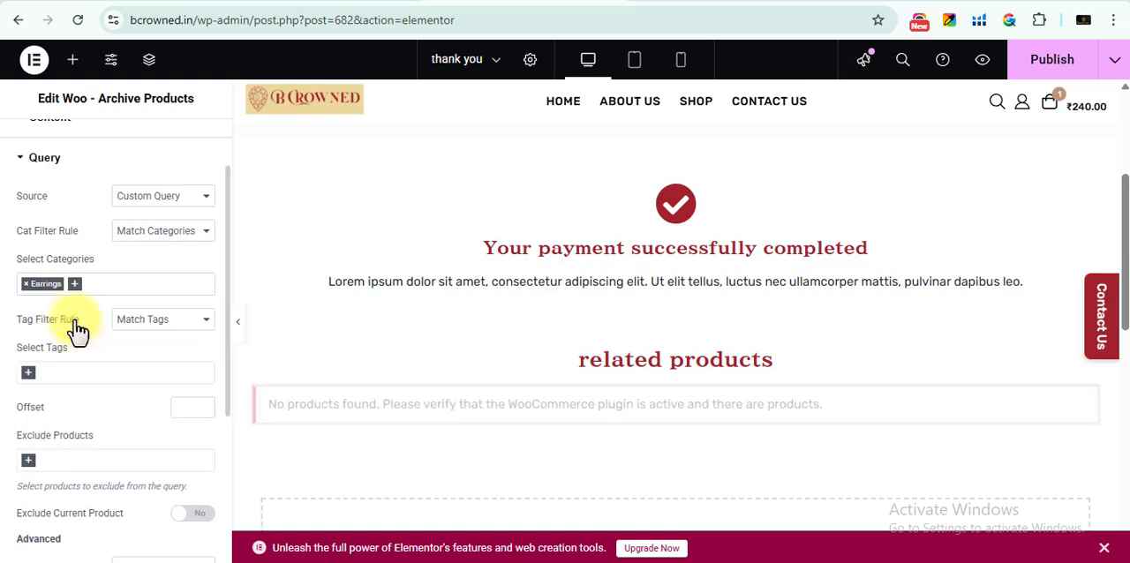
left_click(174, 232)
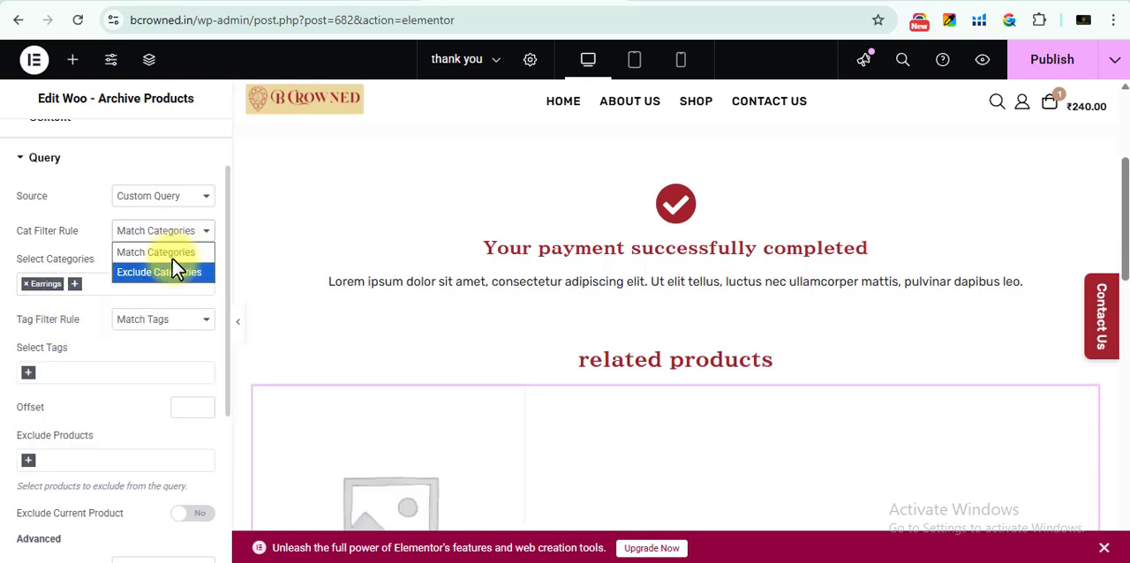
left_click(100, 282)
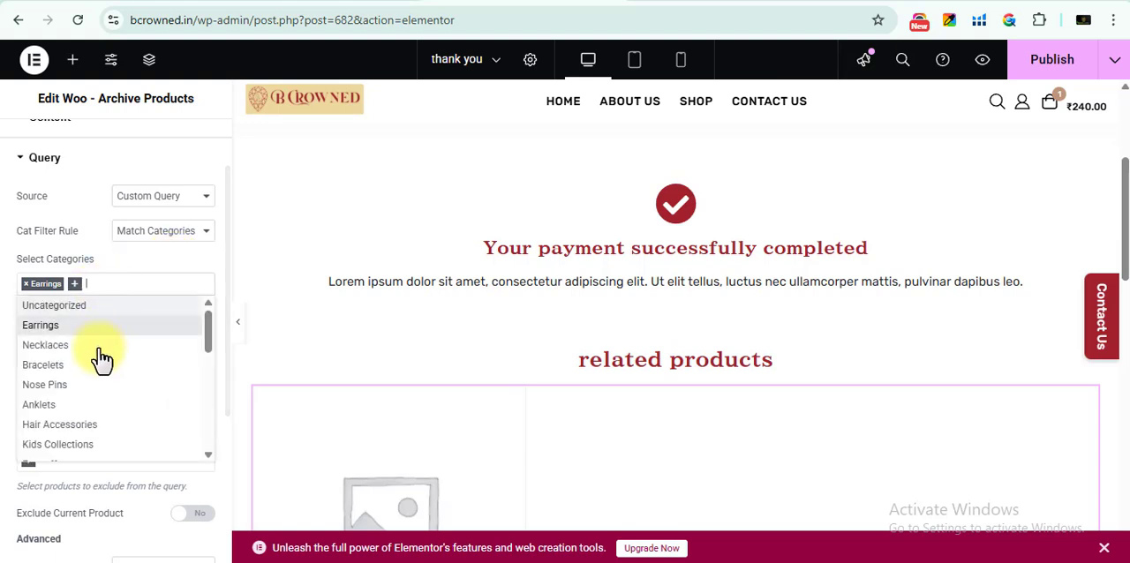
left_click(105, 343)
left_click(151, 284)
left_click(124, 384)
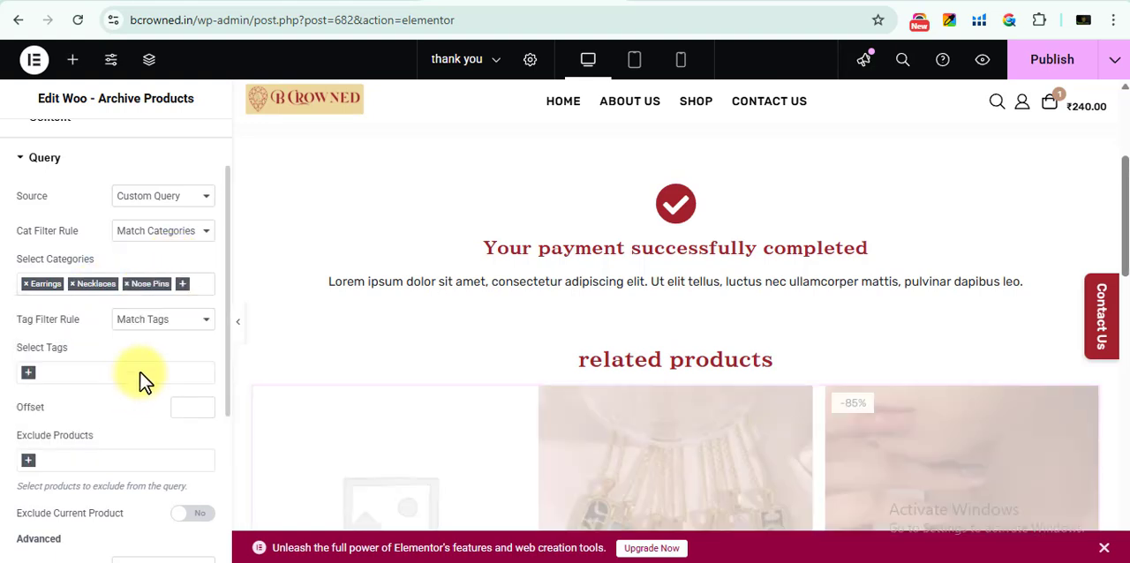
left_click(198, 286)
left_click(92, 406)
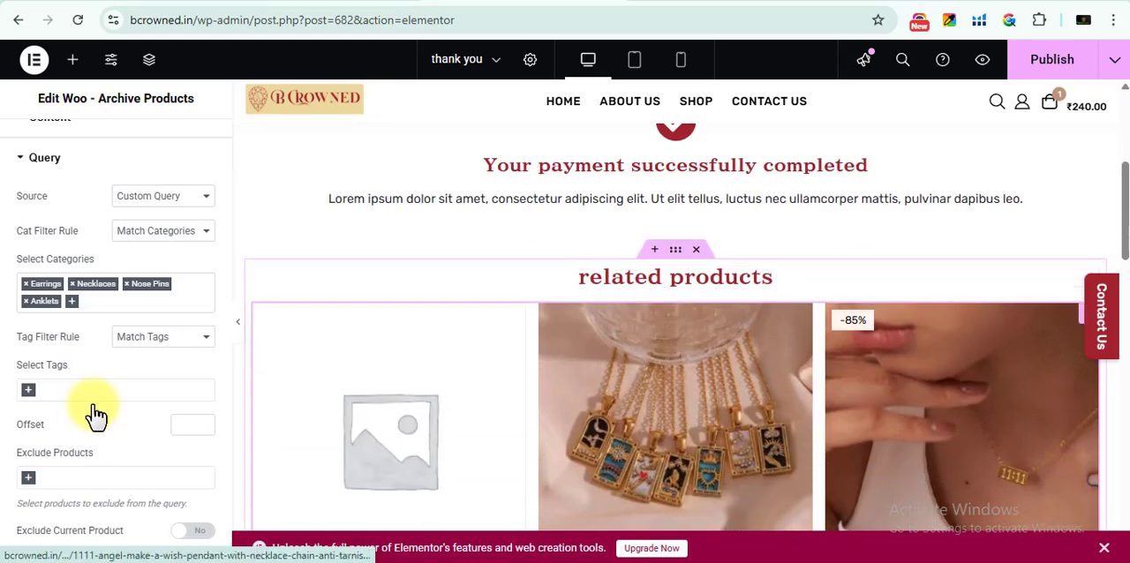
Insert a center-aligned Text Editor between the Icon Box and the related products heading, reading "contact us:" plus a phone number
left_click(74, 59)
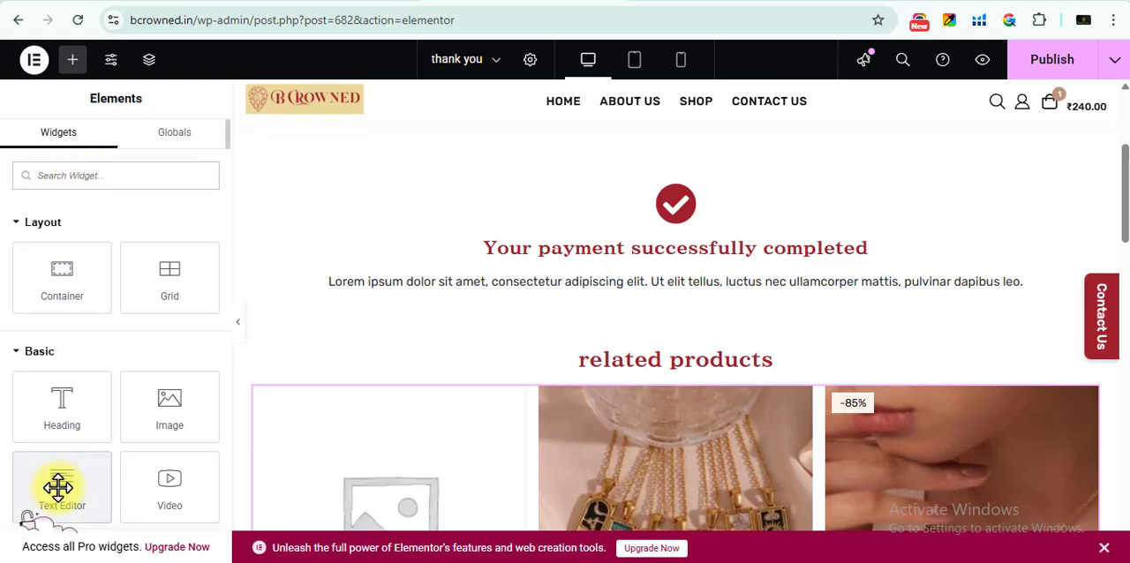
left_click_drag(56, 485, 530, 325)
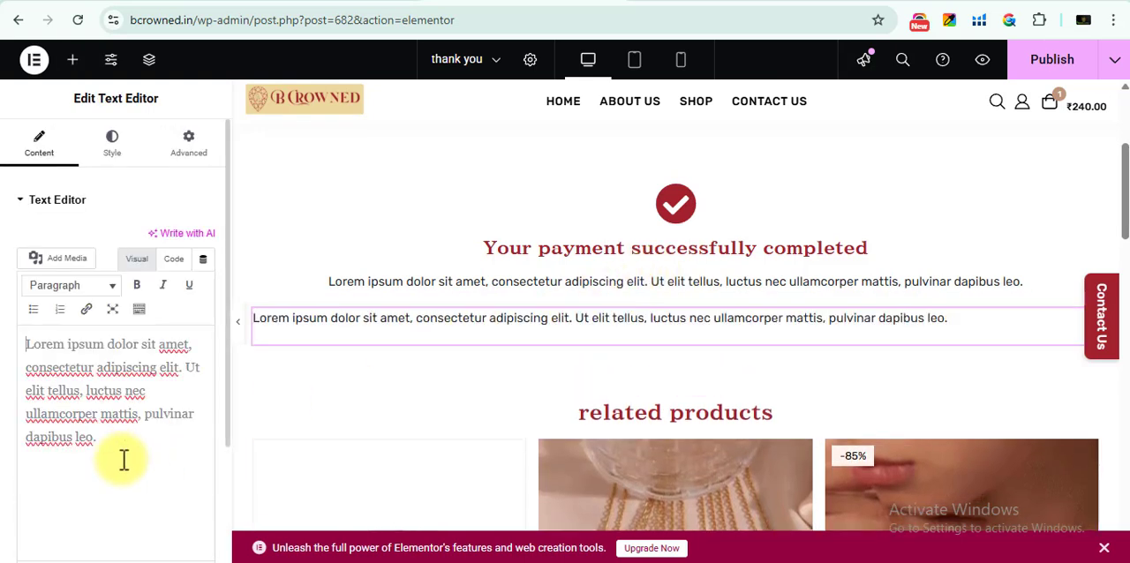
key("ctrl+a")
type("co")
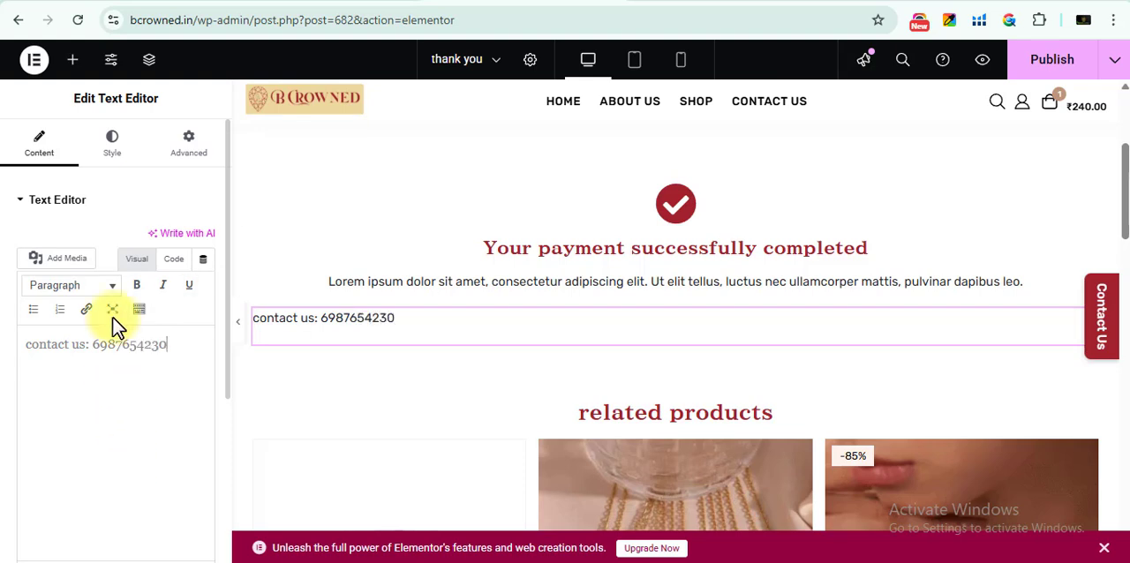
left_click(108, 152)
left_click(164, 238)
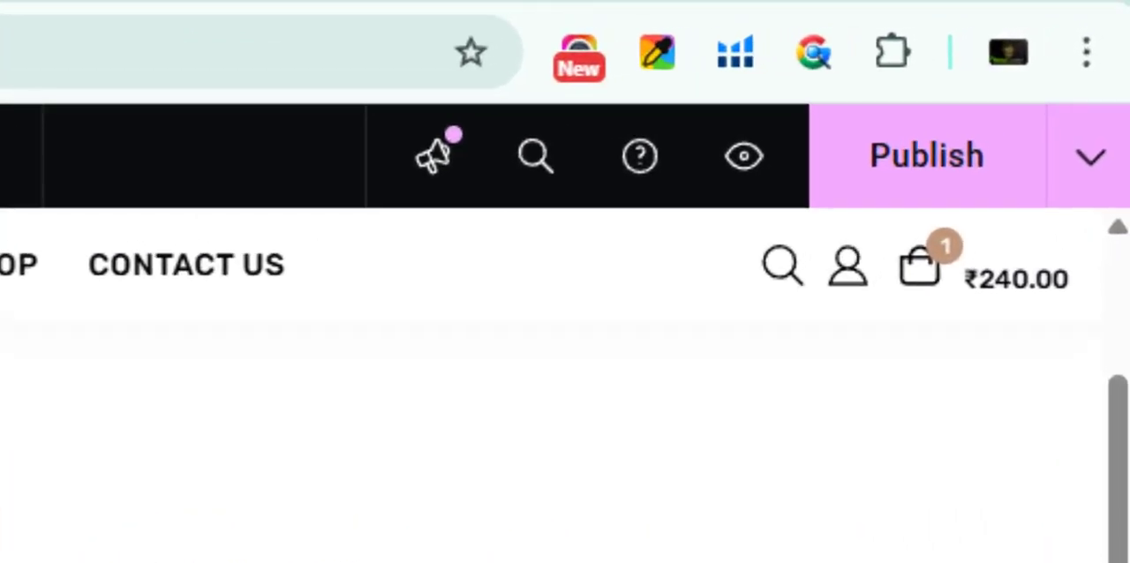
left_click(891, 172)
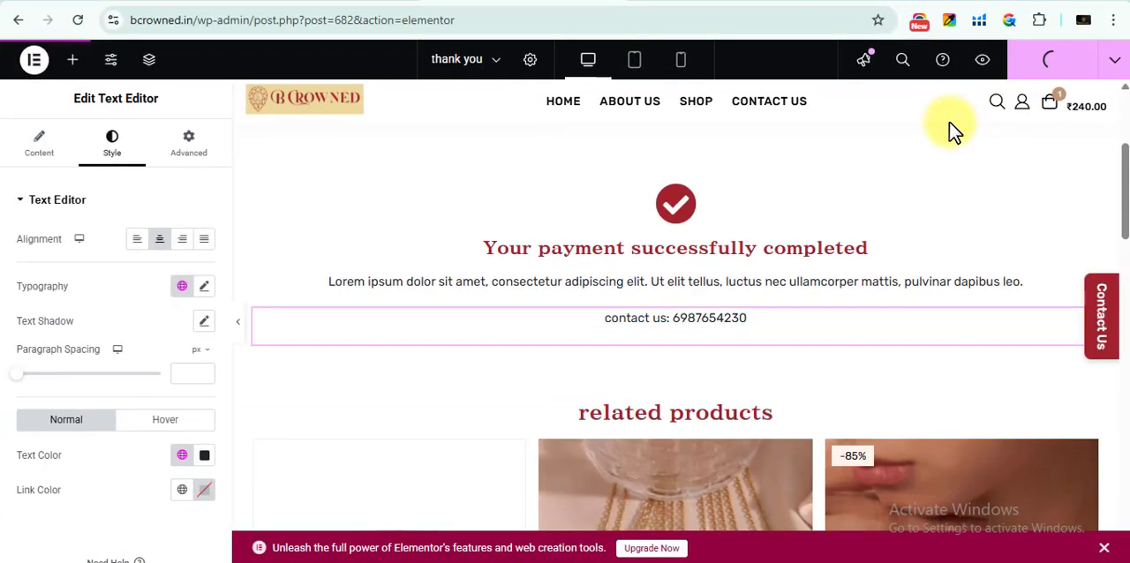
left_click(983, 62)
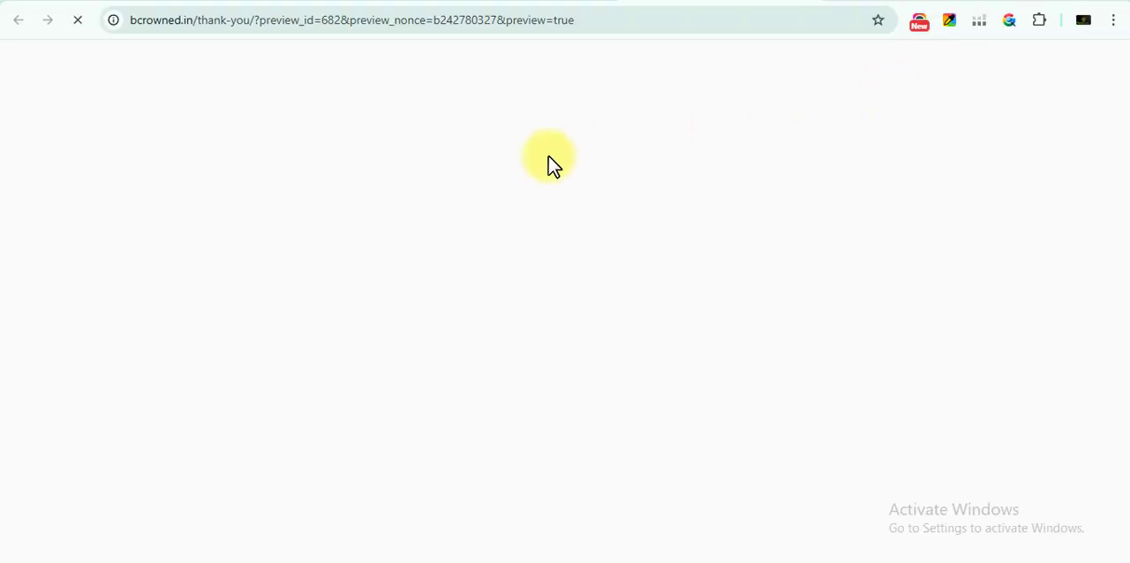
left_click_drag(604, 32, 423, 11)
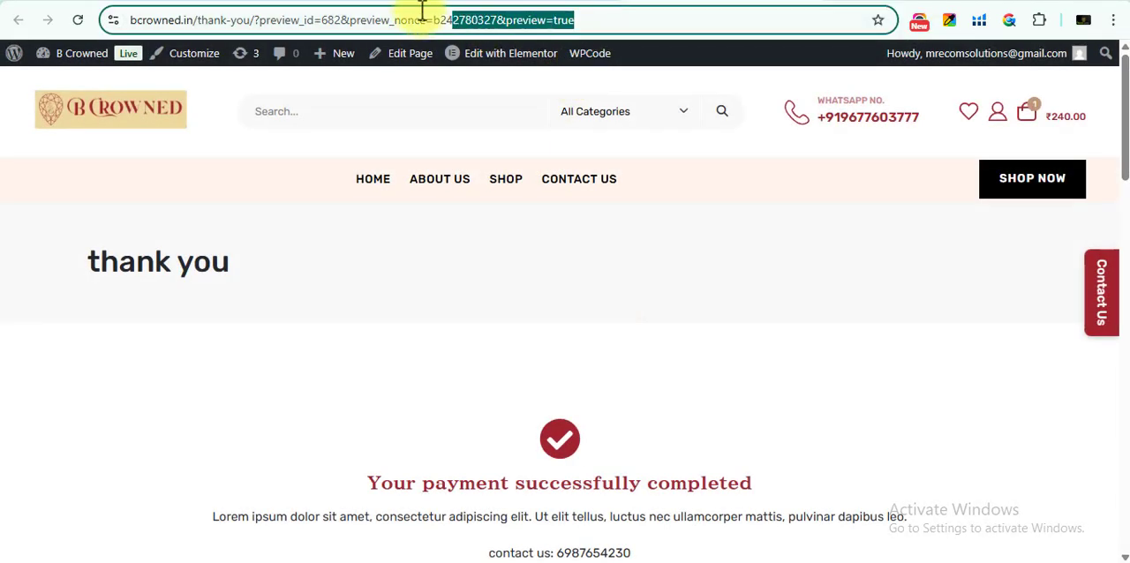
key("BackSpace")
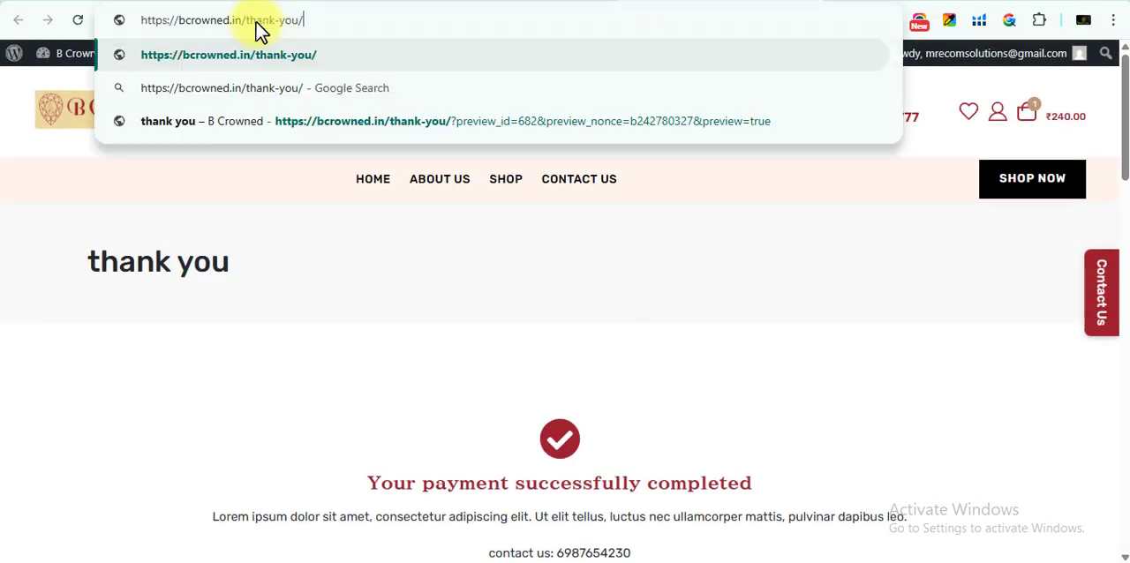
key("Return")
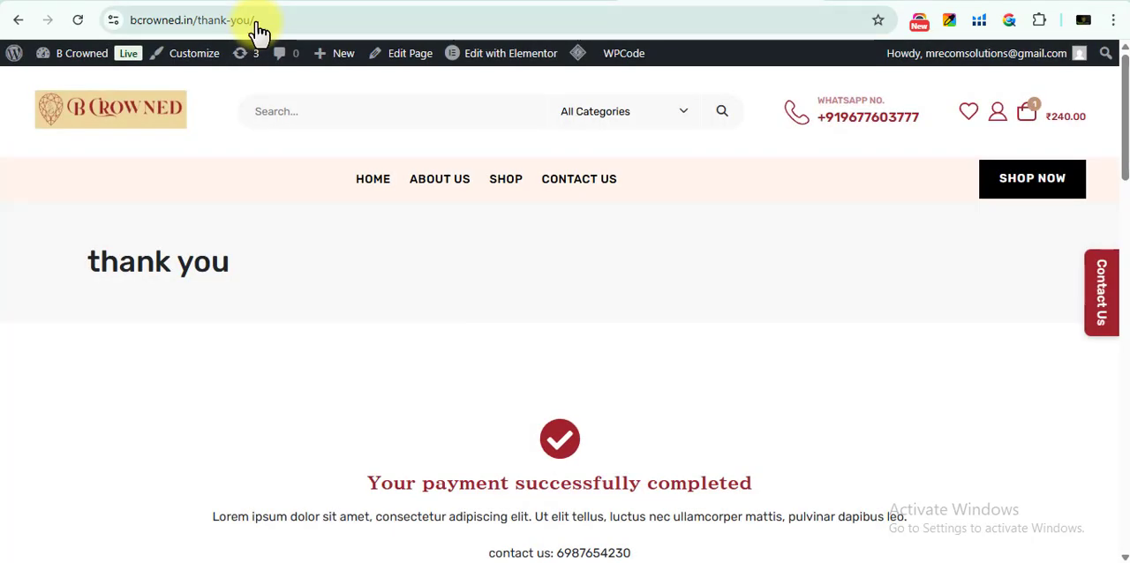
scroll(258, 29, "down", 12)
scroll(264, 29, "up", 12)
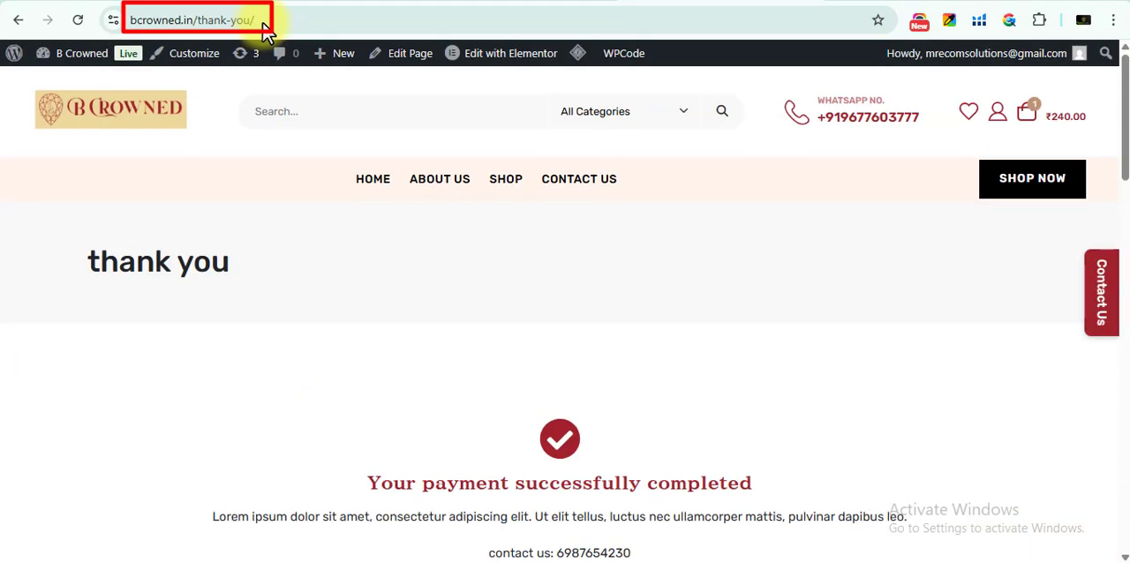
Copy the thank-you page's address and paste it over the placeholder URL on line 6 of the snippet
left_click(279, 24)
key("ctrl+c")
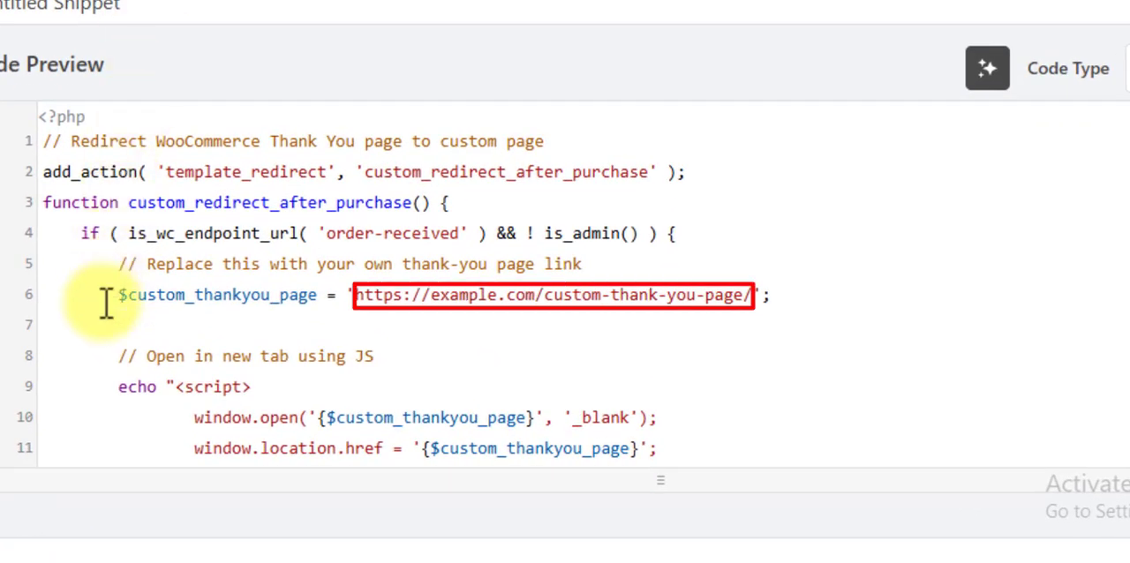
mouse_move(101, 298)
left_mouse_down()
mouse_move(295, 270)
mouse_move(398, 316)
mouse_move(755, 295)
left_mouse_up()
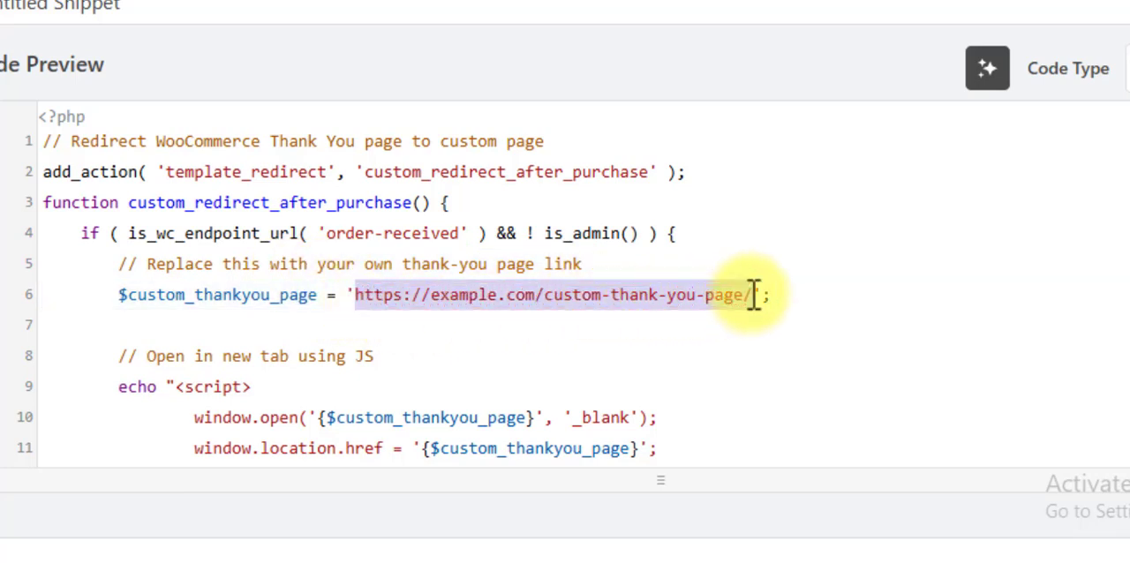
key("ctrl+v")
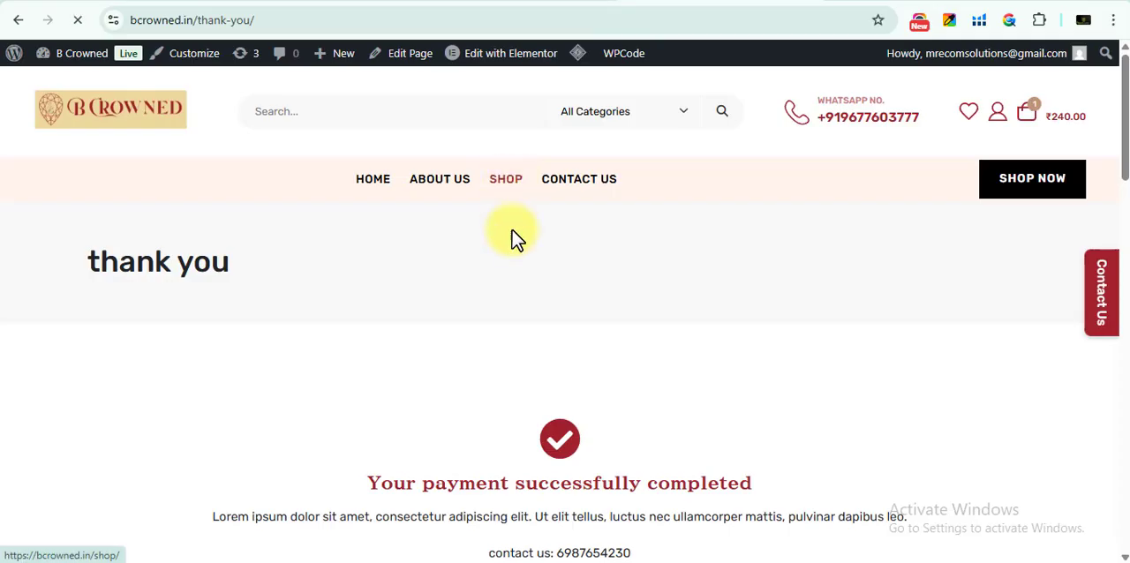
Open the store's shop page, add the Blue Gem Ring to the cart, and view the cart
left_click(504, 179)
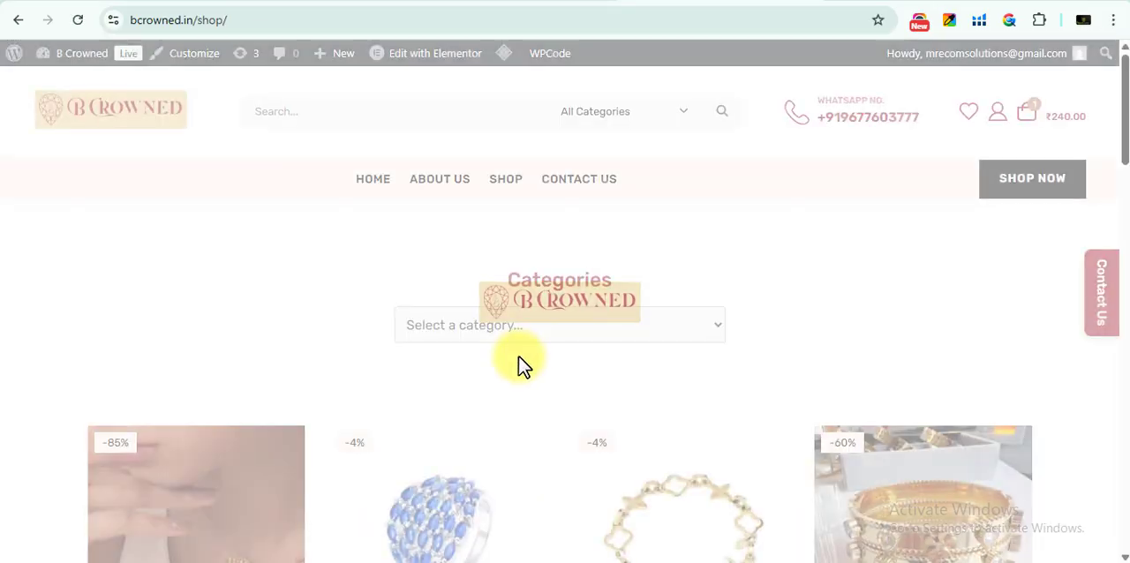
scroll(521, 366, "down", 3)
scroll(520, 366, "down", 2)
left_click(436, 332)
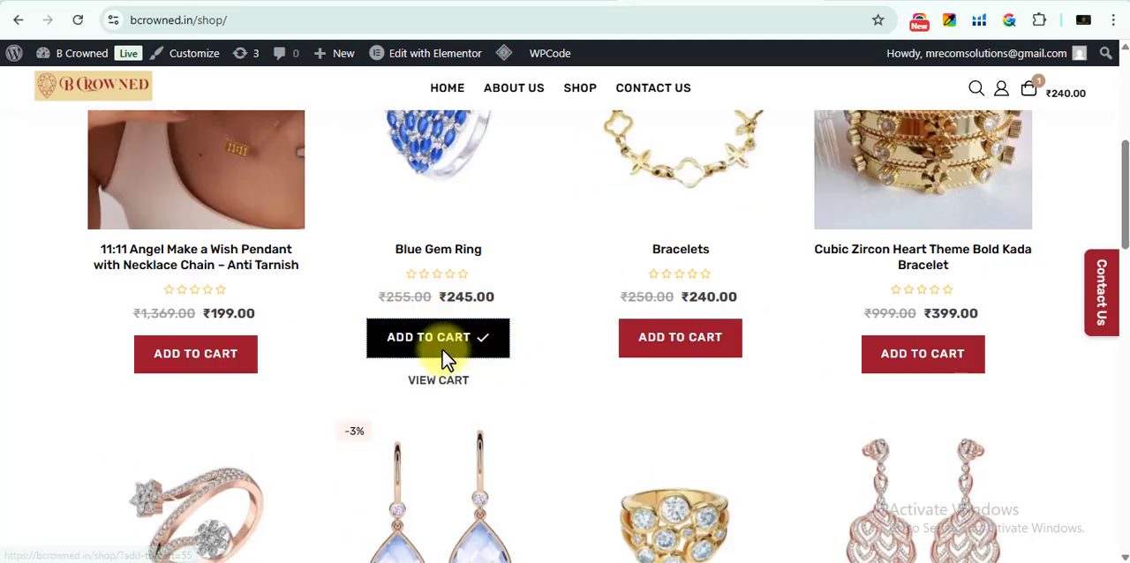
left_click(455, 379)
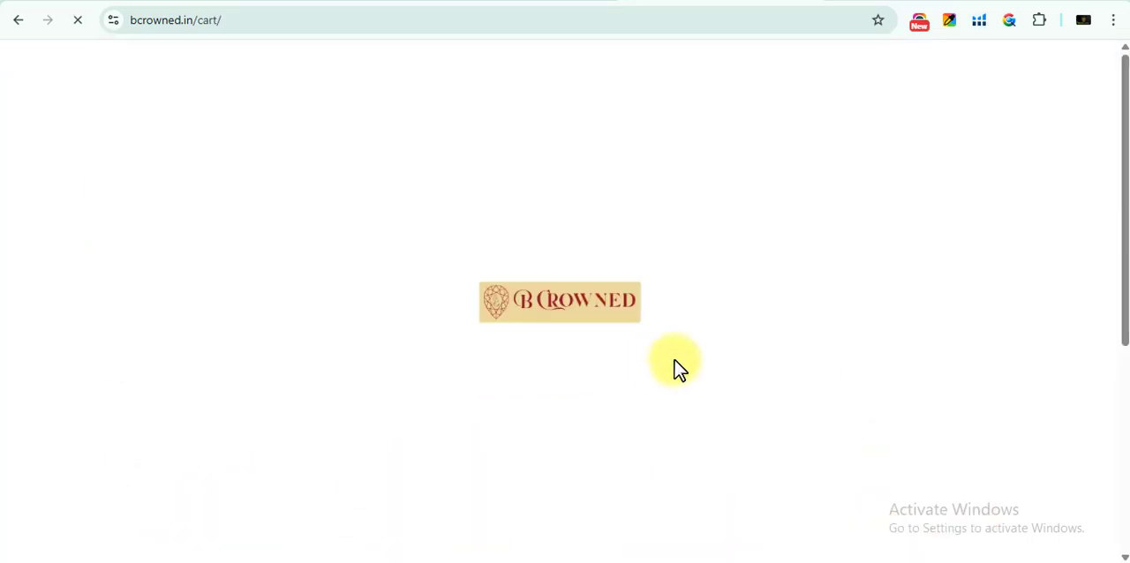
scroll(729, 313, "down", 2)
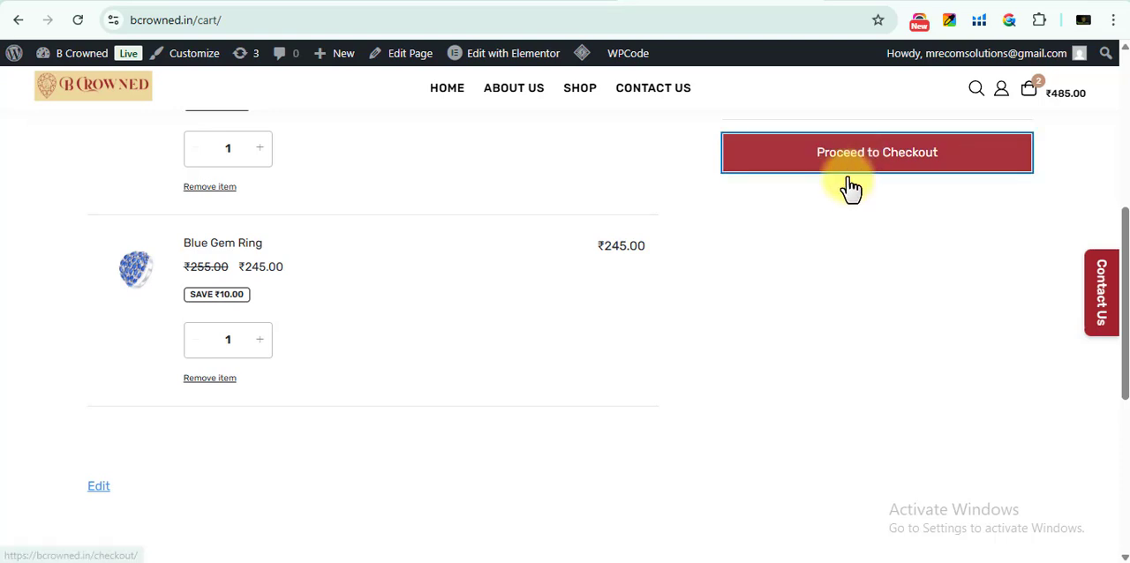
Proceed from the cart to checkout and review the available payment methods below the order summary
left_click(849, 166)
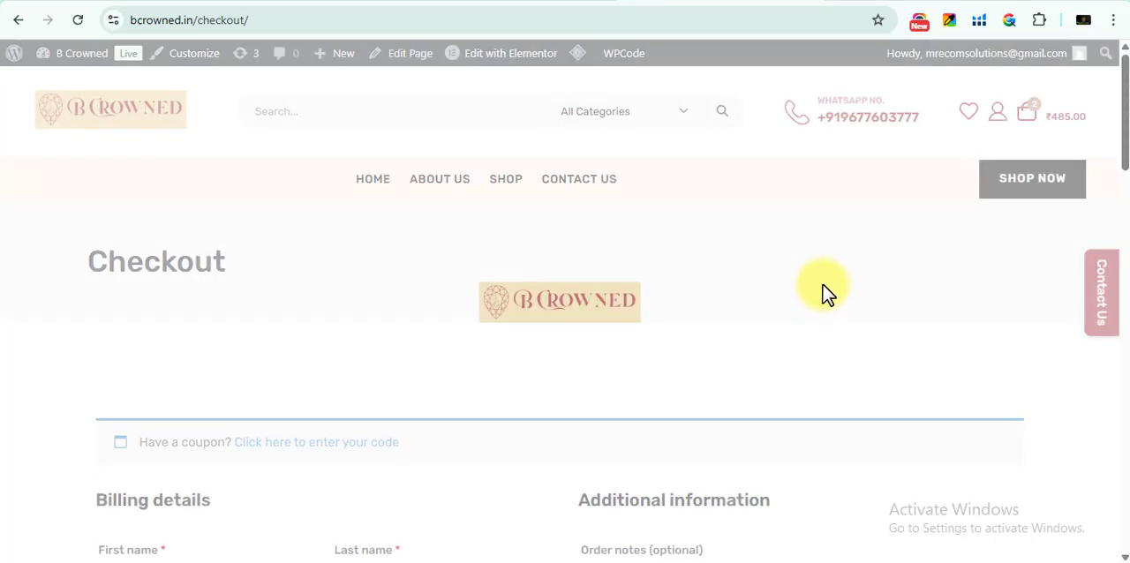
scroll(571, 346, "down", 15)
scroll(395, 385, "down", 3)
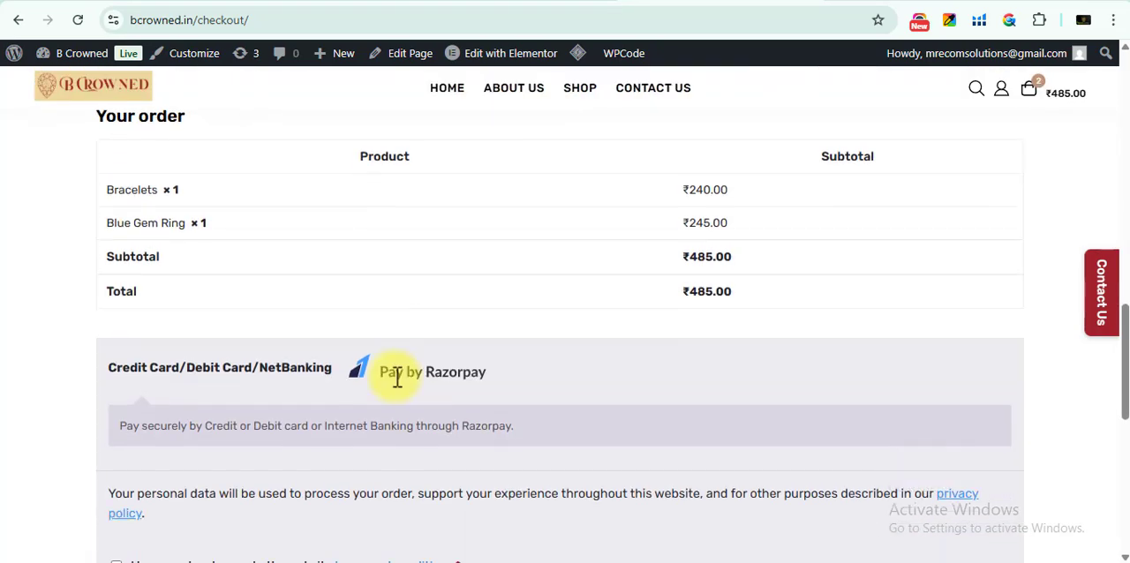
Enable Cash on delivery among the offline payment methods in the WooCommerce payment settings
left_click(285, 0)
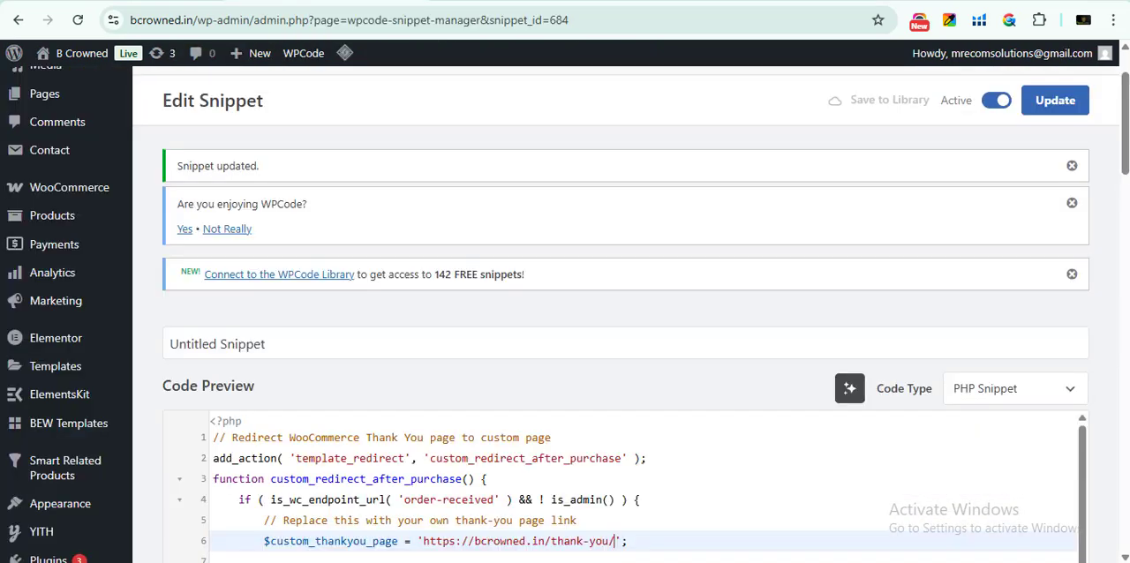
scroll(56, 355, "up", 1)
mouse_move(69, 279)
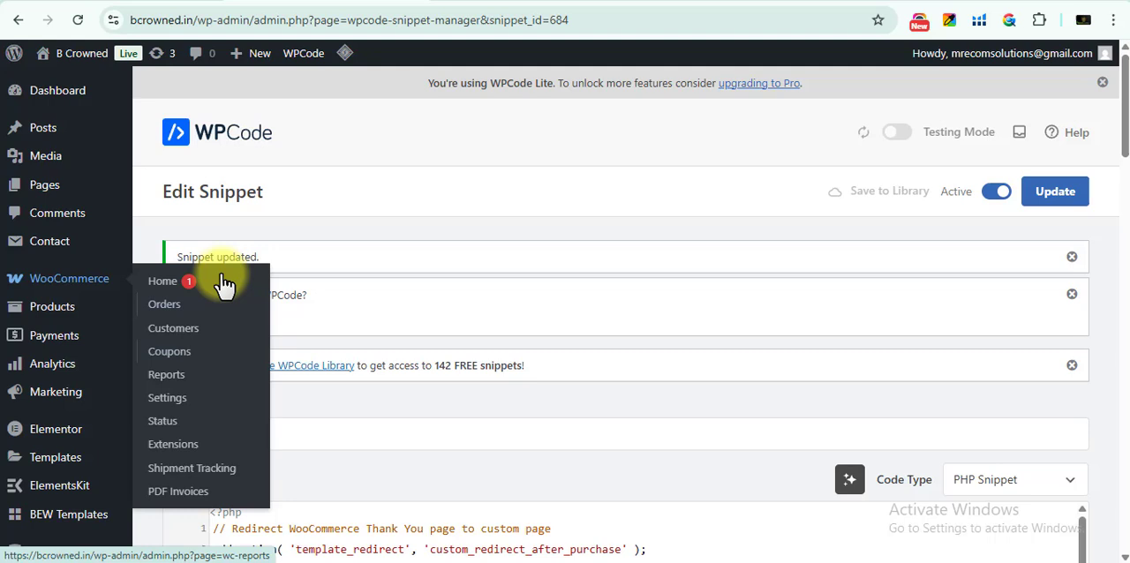
left_click(202, 412)
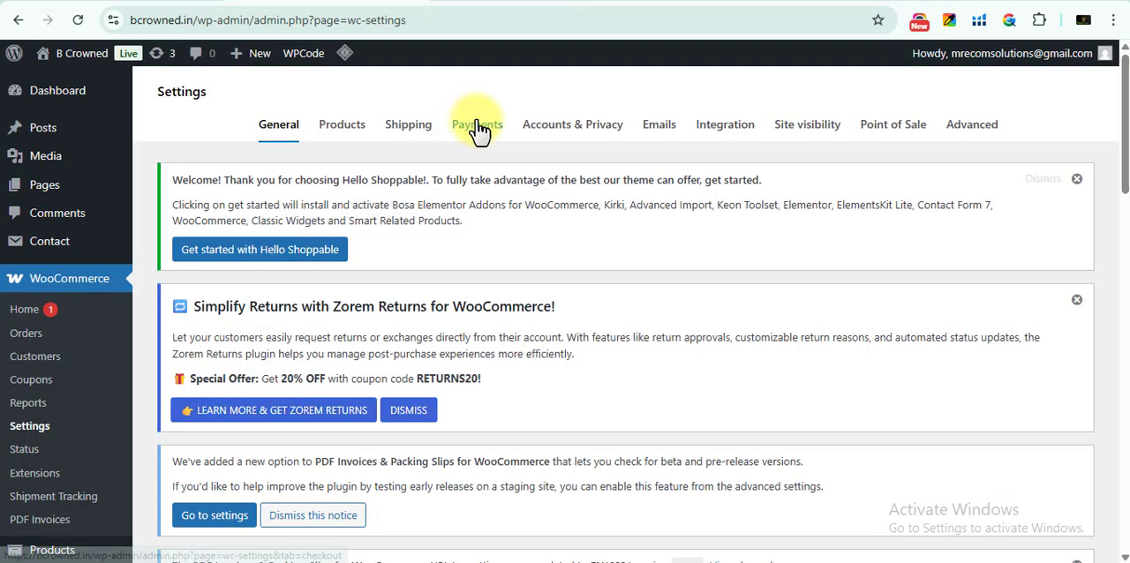
left_click(477, 128)
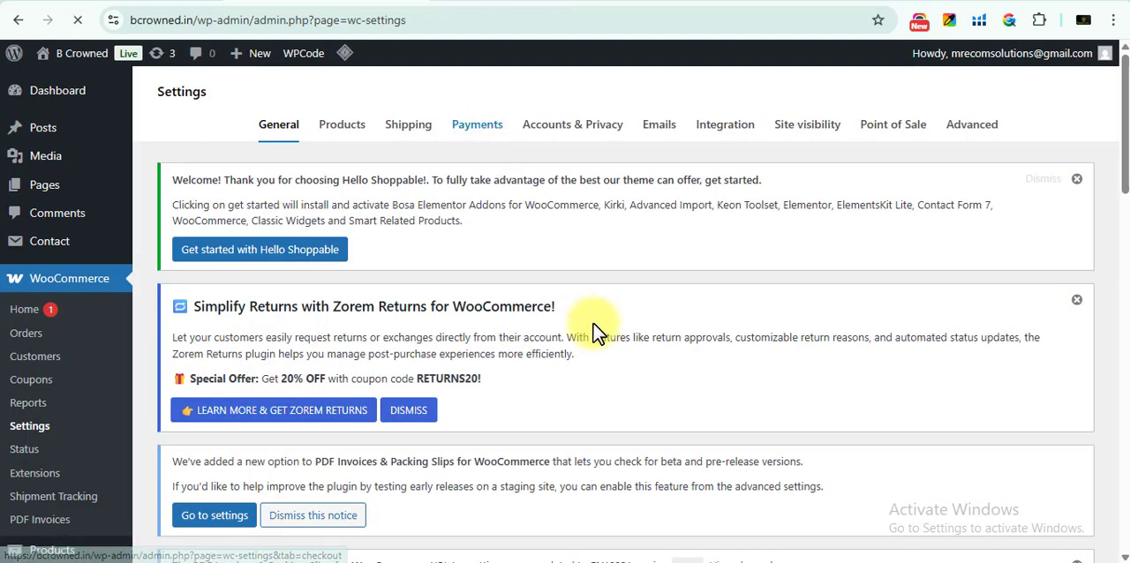
scroll(592, 331, "down", 1)
scroll(596, 330, "down", 1)
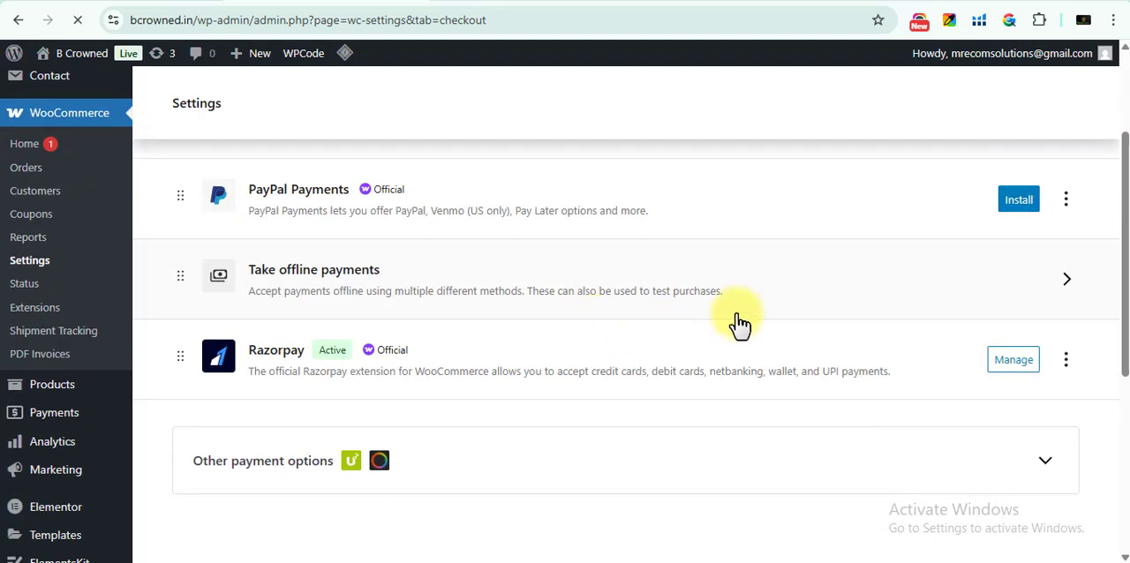
left_click(1060, 291)
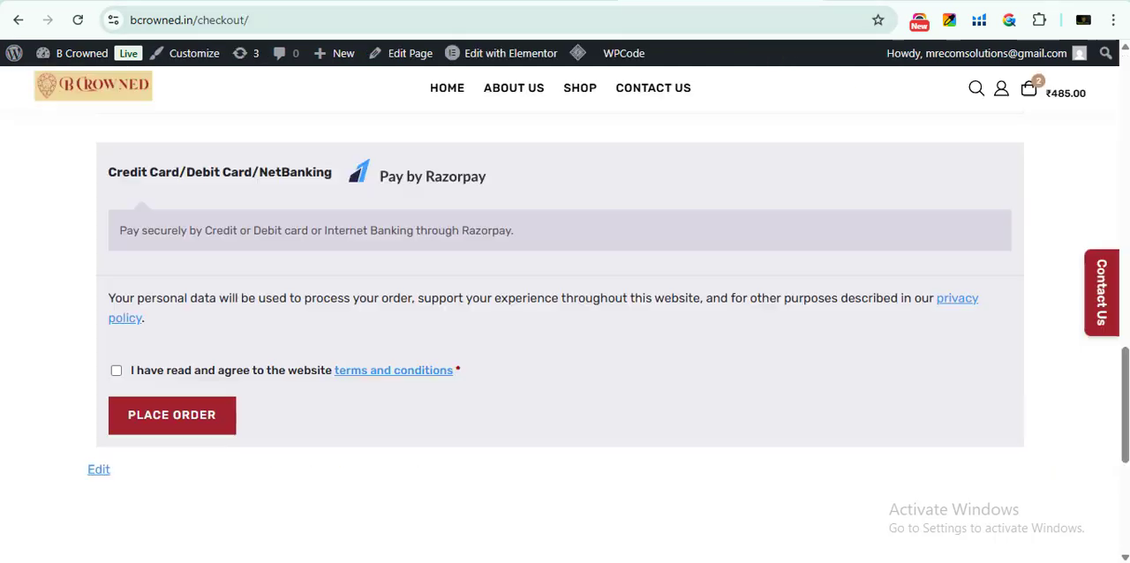
Reload the checkout page, choose Cash on delivery, and place the order with the terms and conditions accepted
left_click(79, 21)
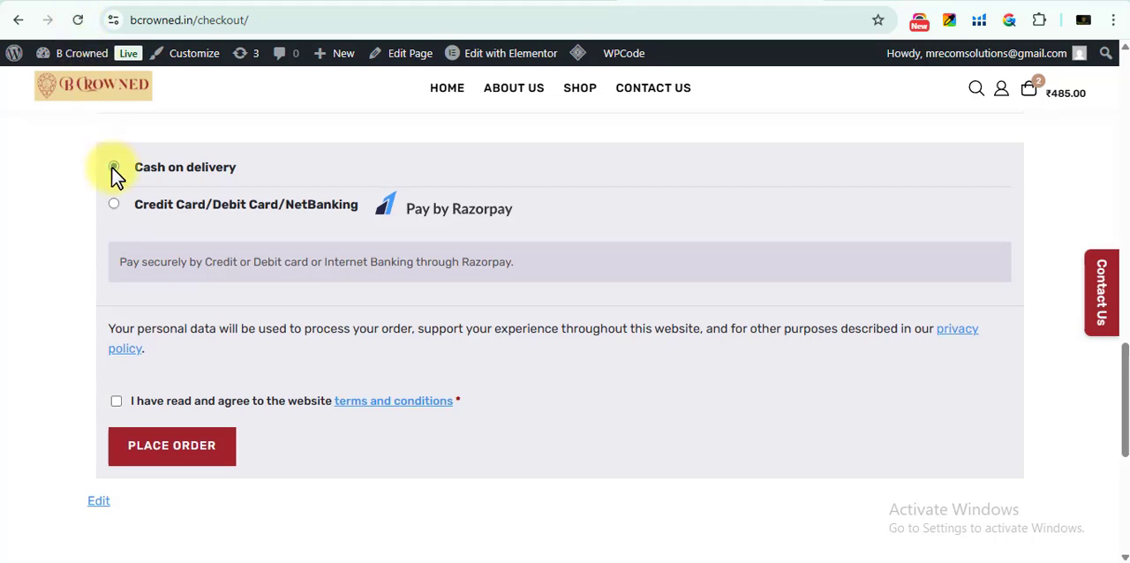
left_click(114, 169)
scroll(391, 421, "up", 2)
scroll(351, 410, "down", 5)
scroll(188, 375, "up", 3)
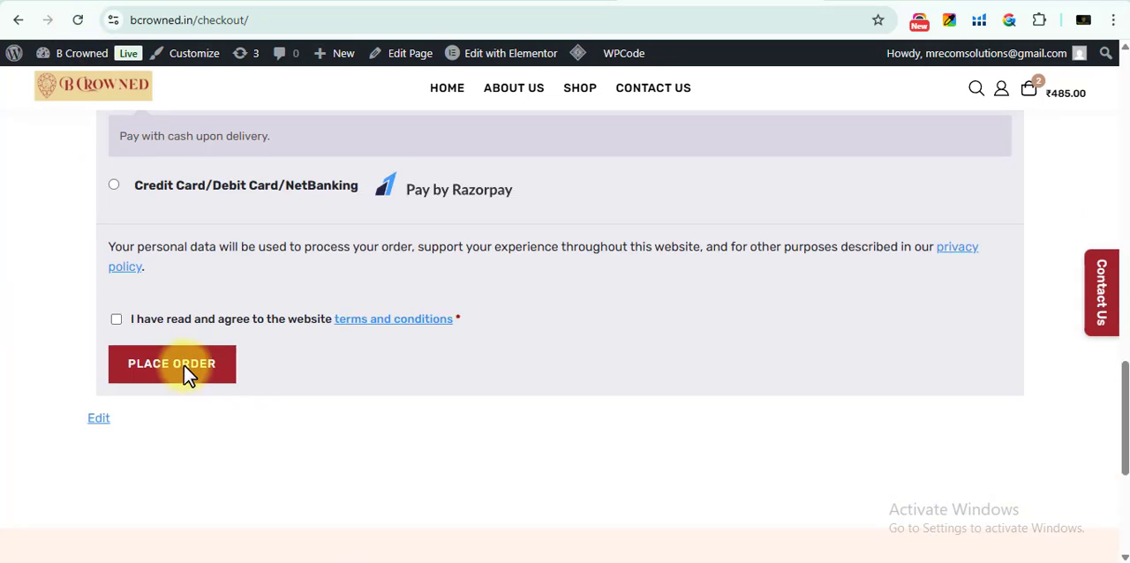
left_click(176, 372)
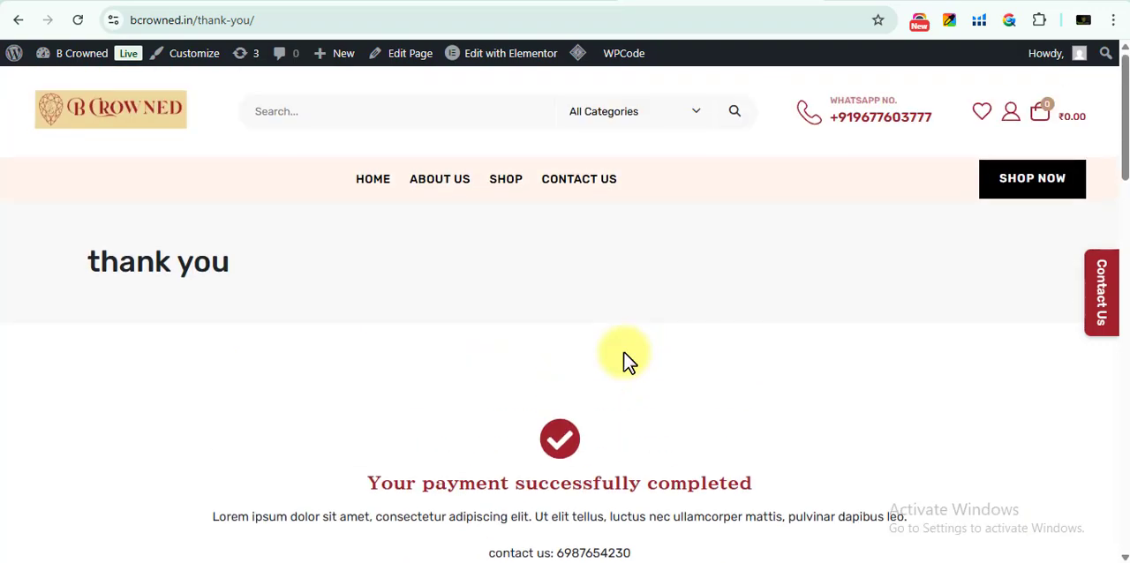
Review the page loaded after the purchase, checking its confirmation message, contact line and related products
scroll(625, 362, "down", 10)
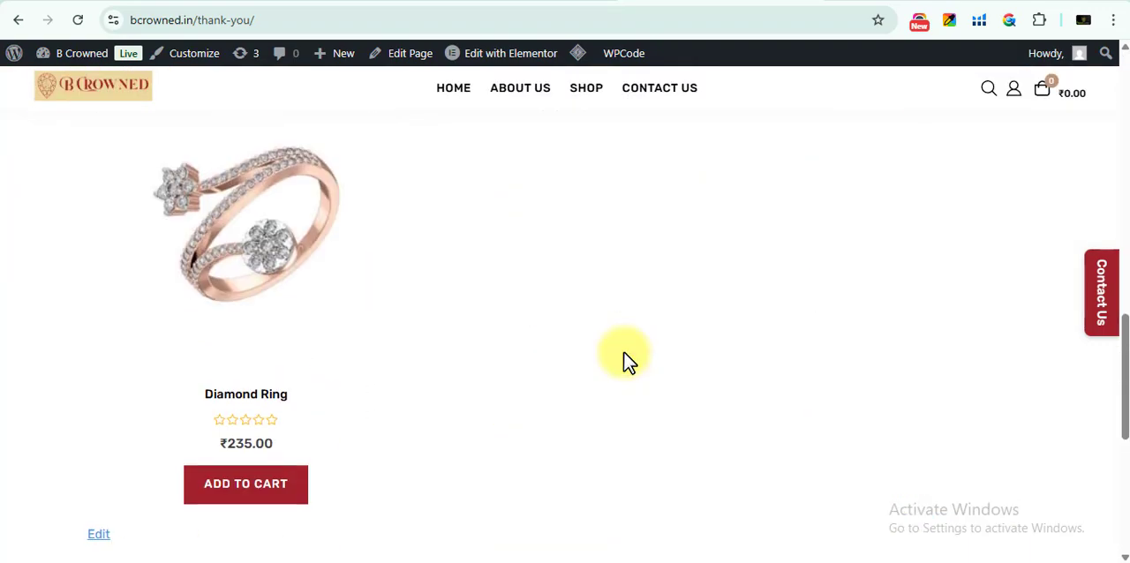
scroll(625, 362, "up", 15)
scroll(625, 362, "down", 2)
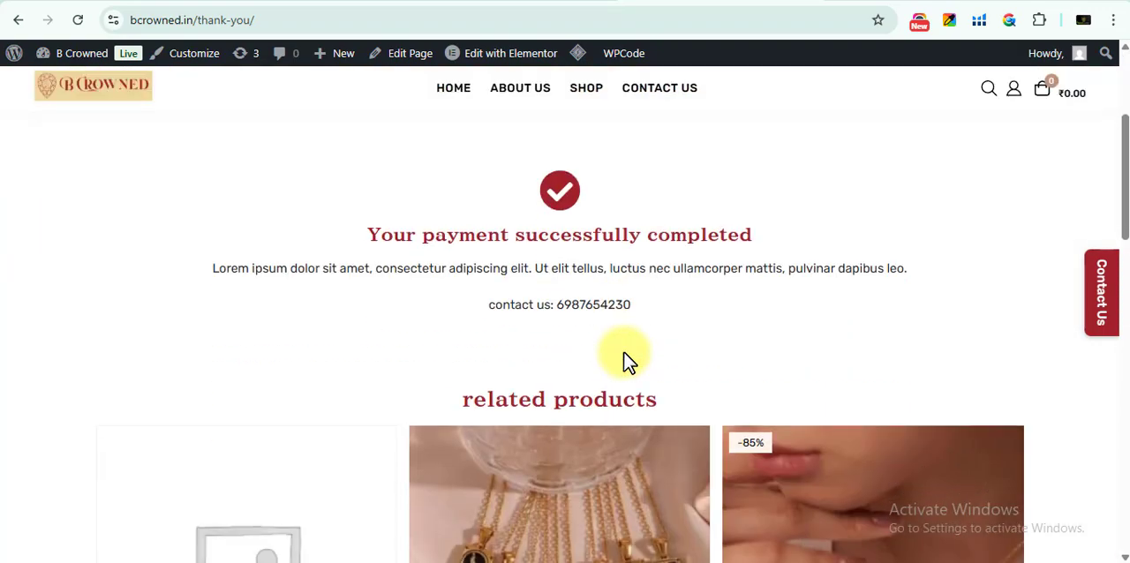
scroll(624, 362, "up", 1)
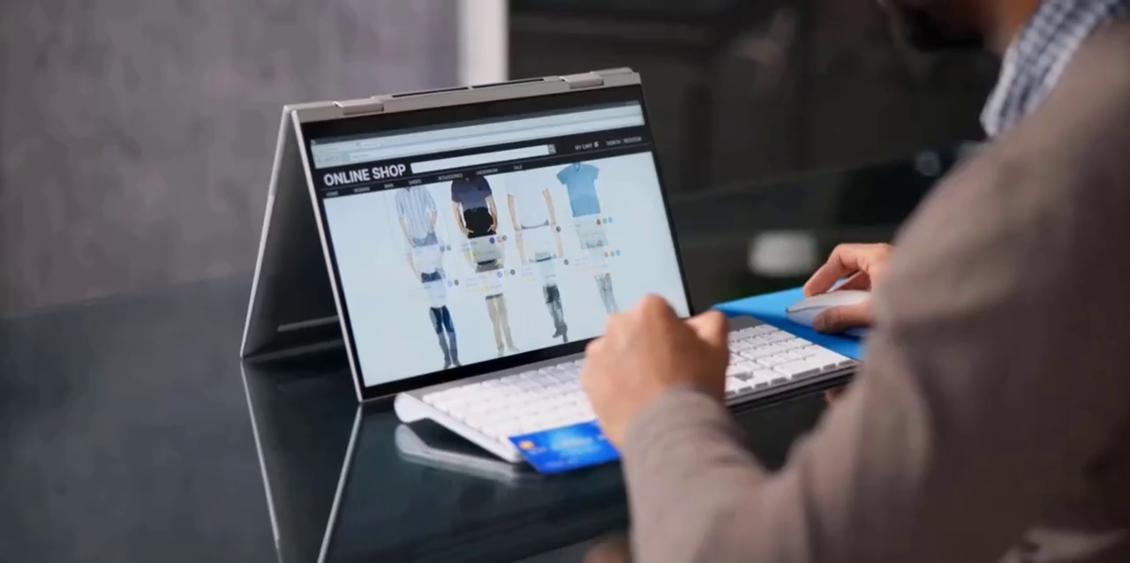